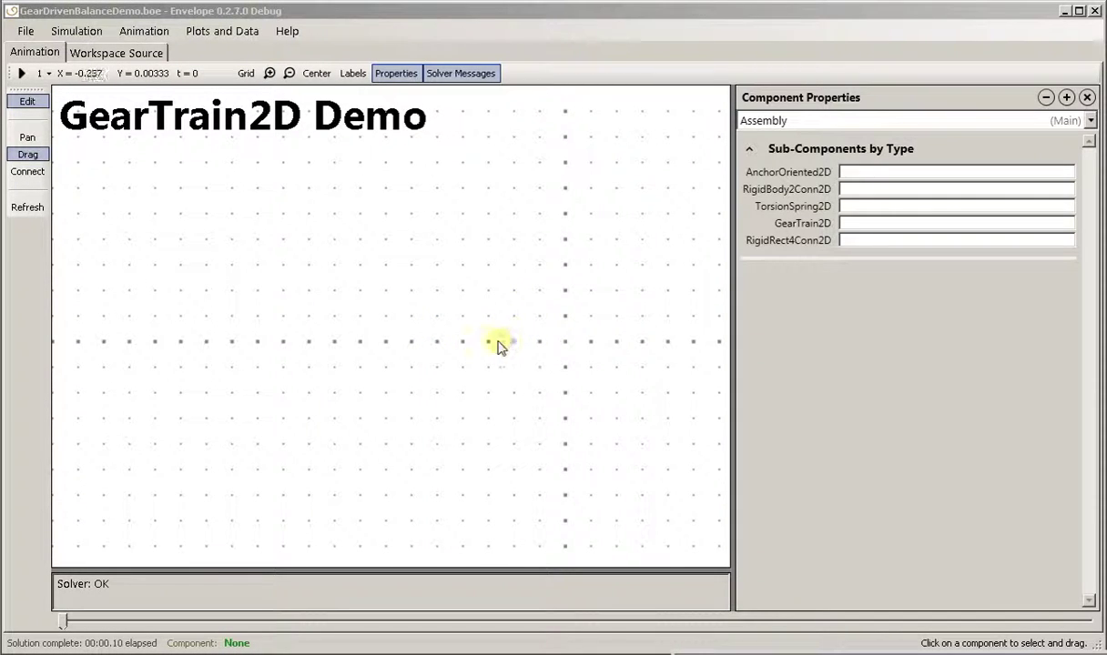
# - Add an AnchorOriented2D at the canvas centre with marker size 0.05, moved down to y = -0.1
pyautogui.rightClick(437, 346)
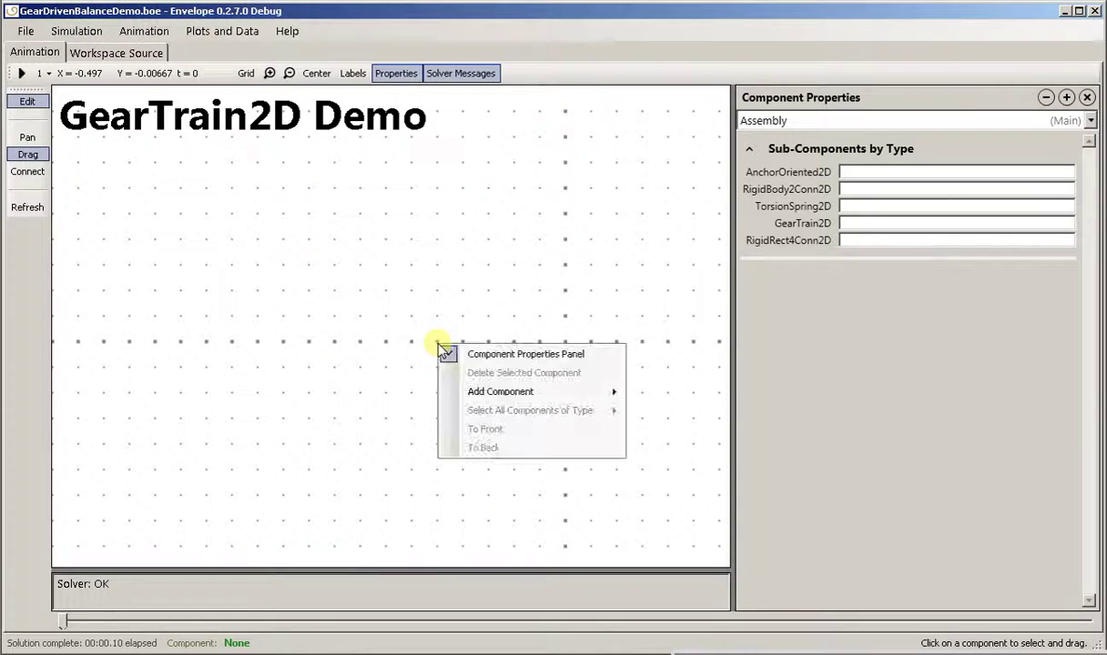
pyautogui.moveTo(497, 391)
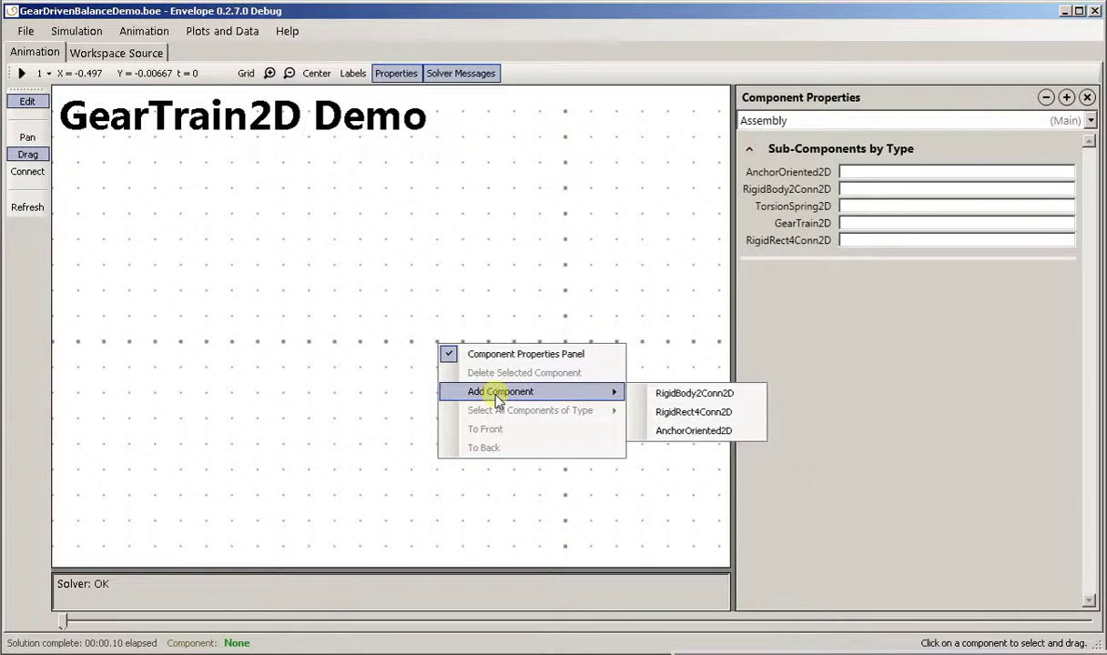
pyautogui.click(678, 430)
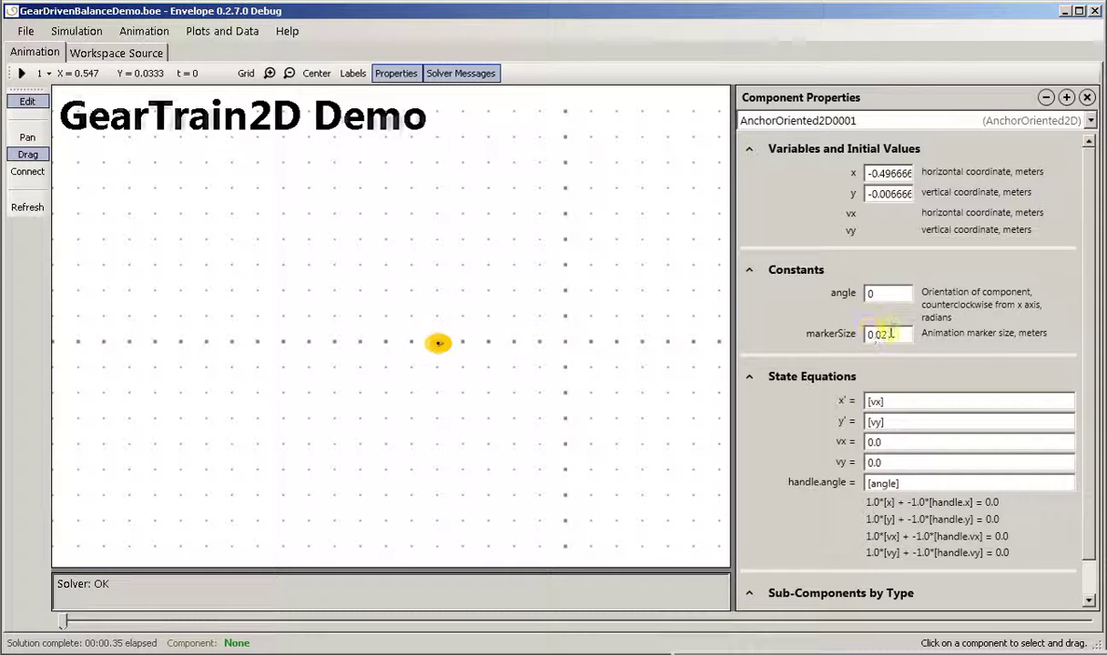
pyautogui.write('0.05')
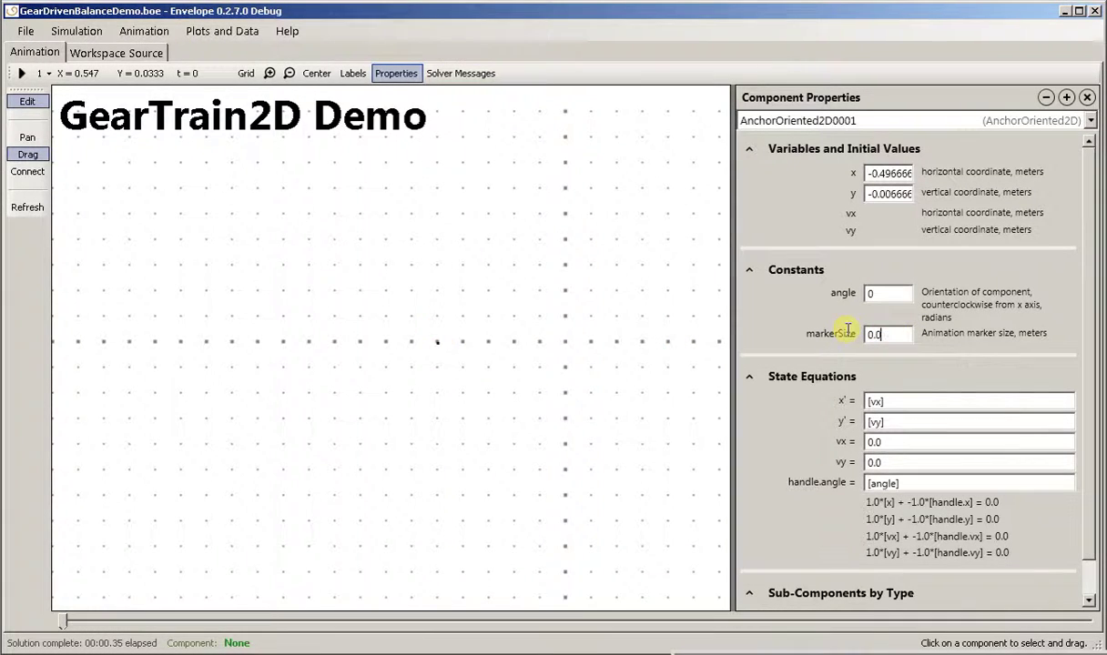
pyautogui.press('Tab')
pyautogui.moveTo(433, 336); pyautogui.dragTo(437, 372)
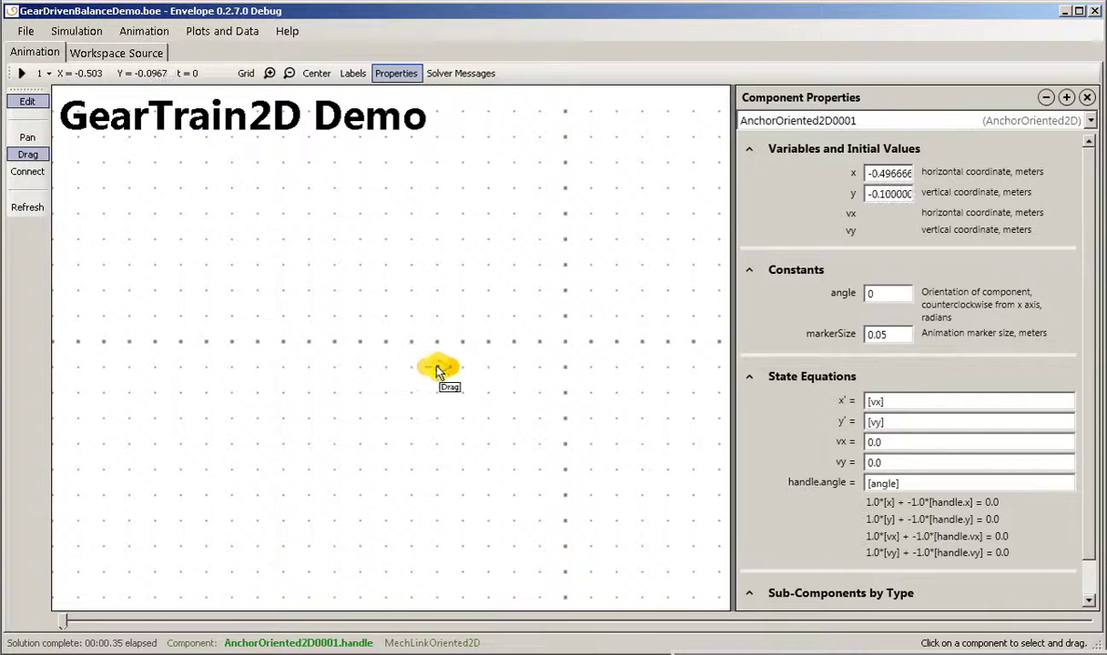
# - Add a second AnchorOriented2D above the first, with marker size 0.05
pyautogui.rightClick(439, 315)
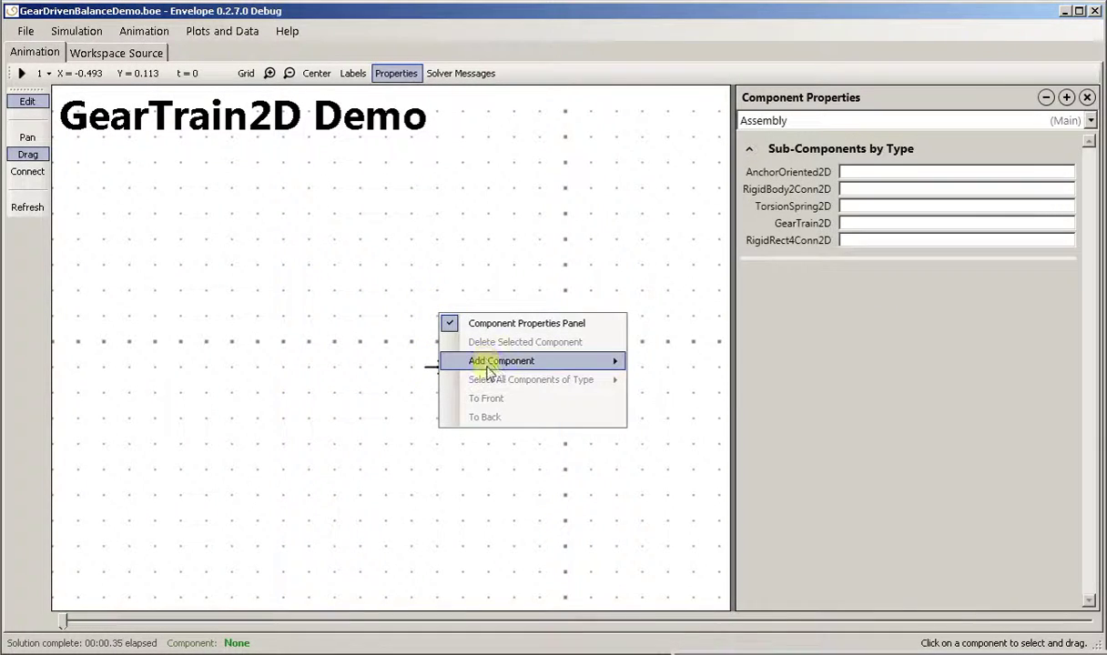
pyautogui.moveTo(585, 361)
pyautogui.click(695, 402)
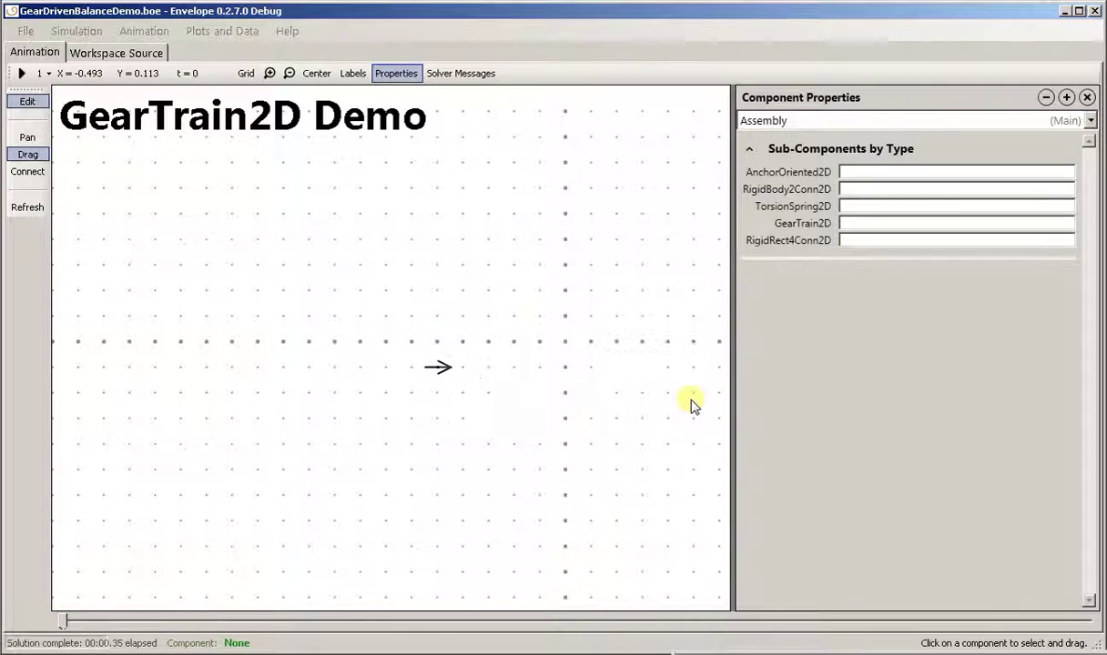
pyautogui.moveTo(899, 329); pyautogui.dragTo(825, 334)
pyautogui.write('0')
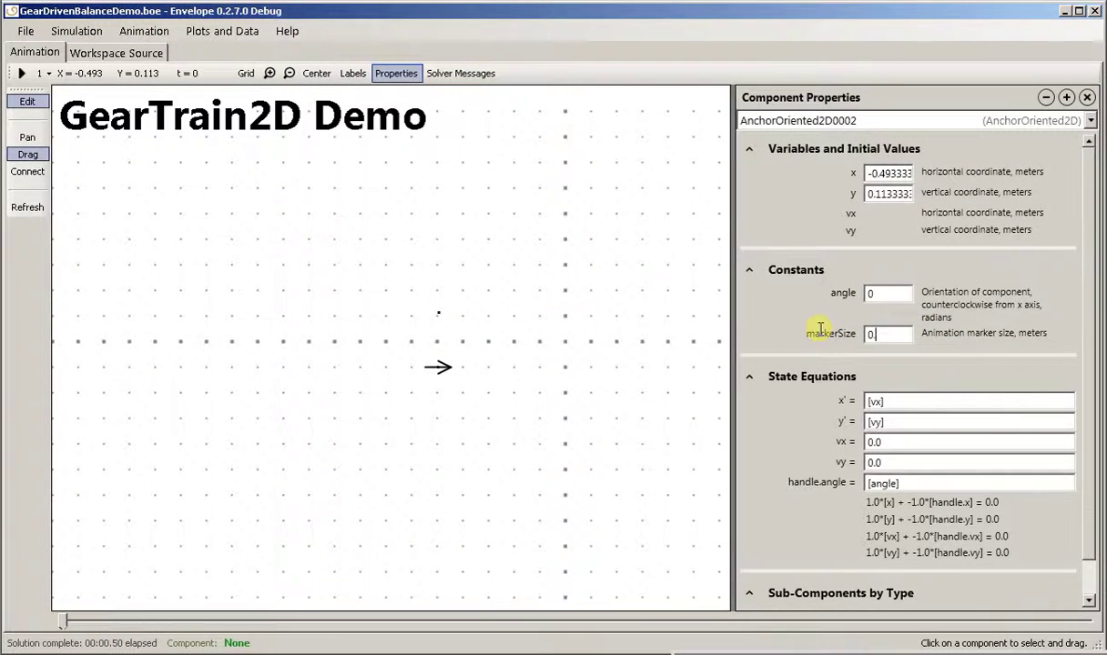
pyautogui.write('.05')
pyautogui.press('Tab')
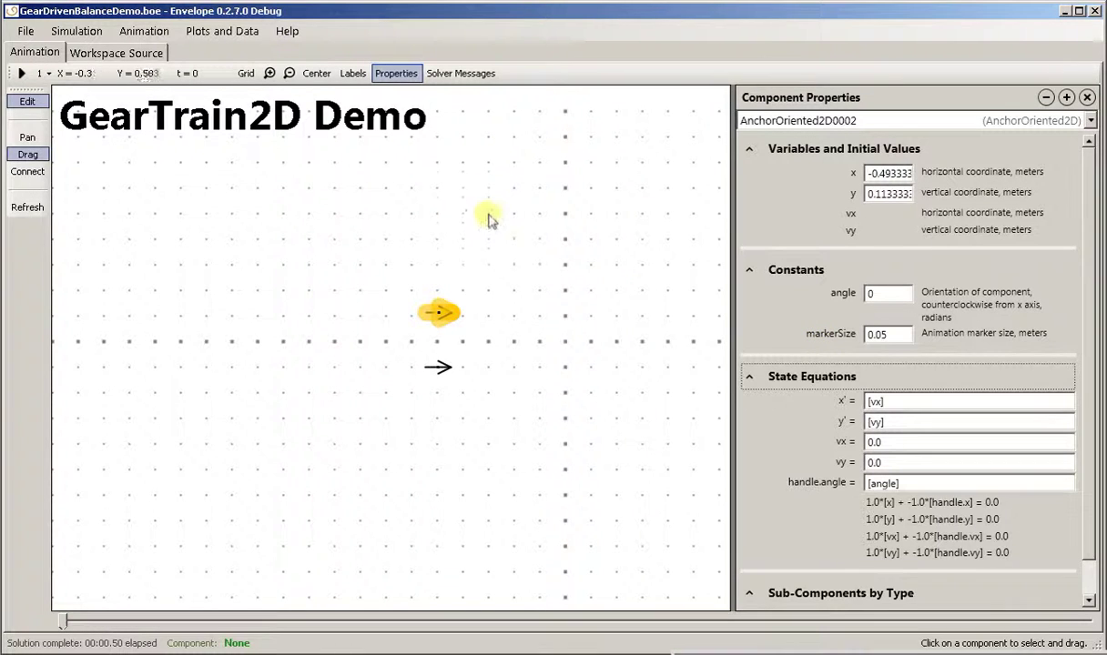
# - Add two RigidBody2Conn2D bars above the anchors and box-select both together
pyautogui.rightClick(488, 243)
pyautogui.moveTo(627, 291)
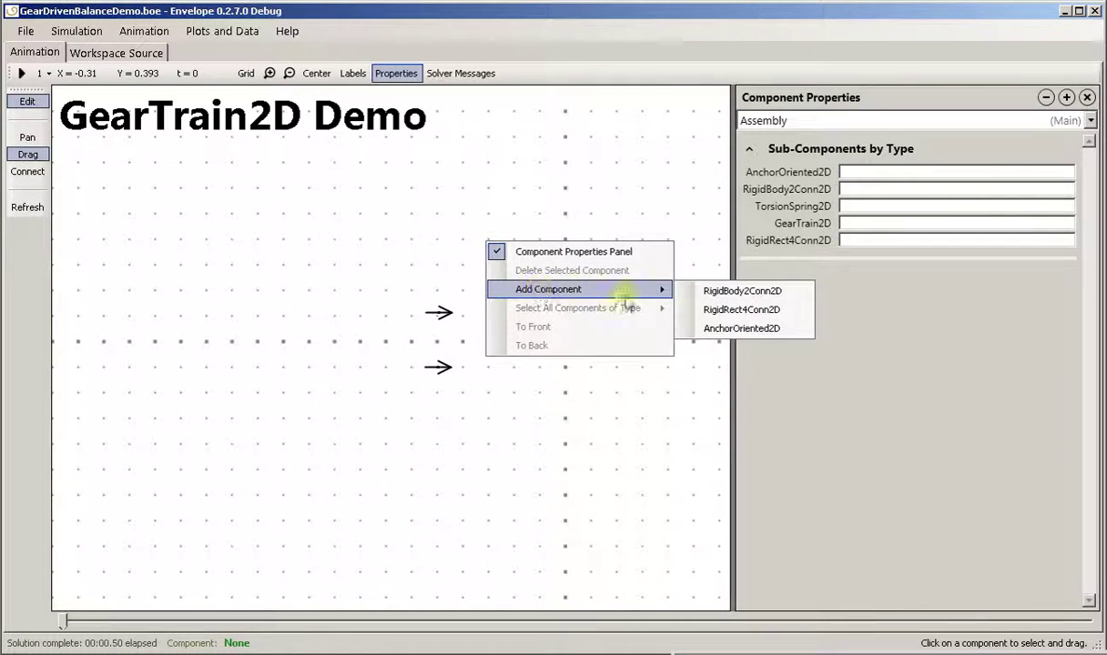
pyautogui.click(709, 293)
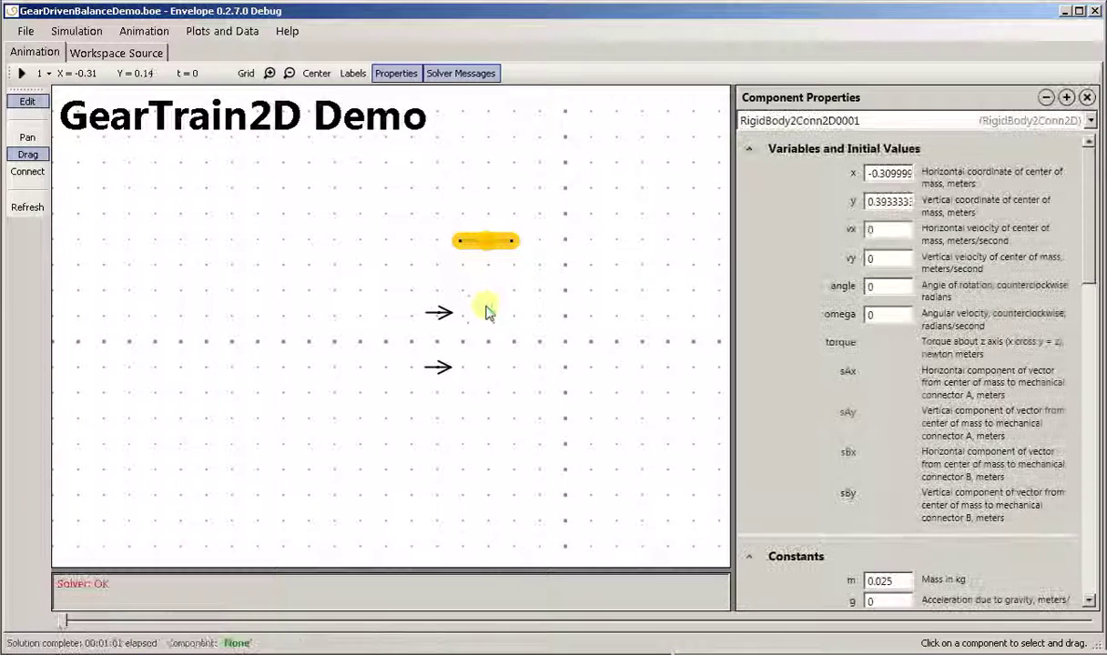
pyautogui.rightClick(487, 308)
pyautogui.moveTo(531, 361)
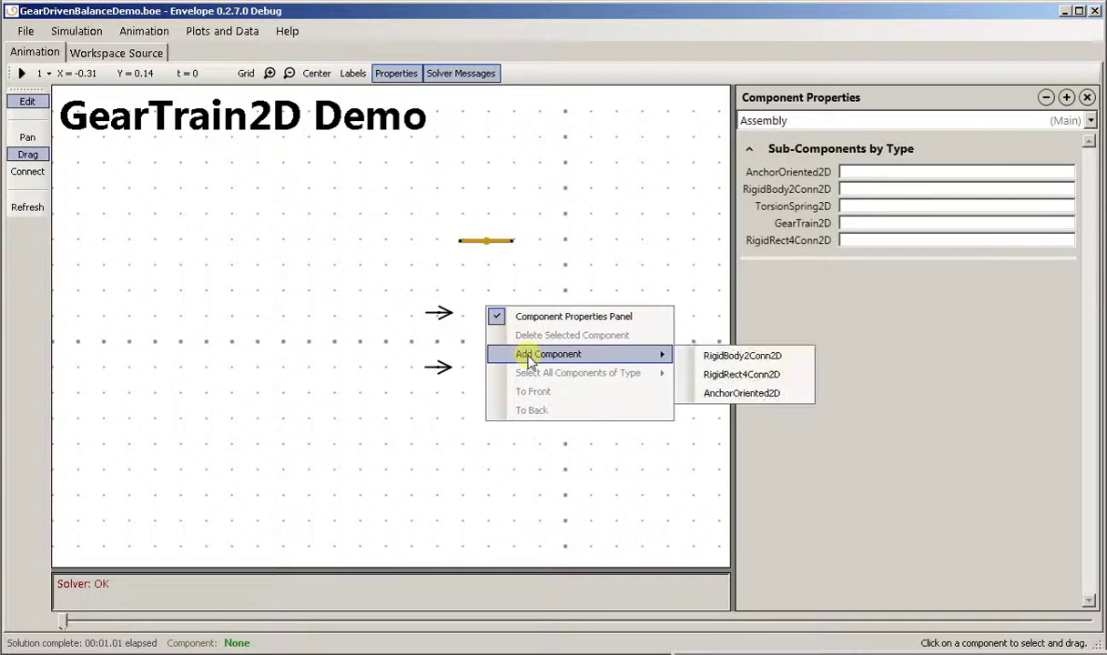
pyautogui.click(729, 357)
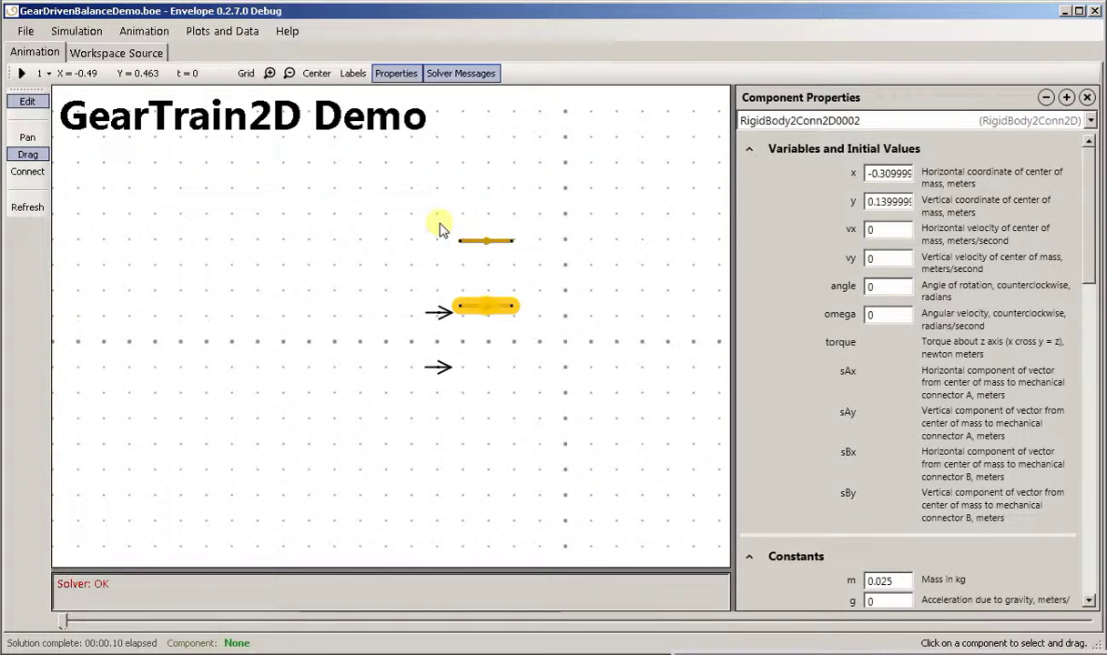
pyautogui.moveTo(439, 223); pyautogui.dragTo(532, 311)
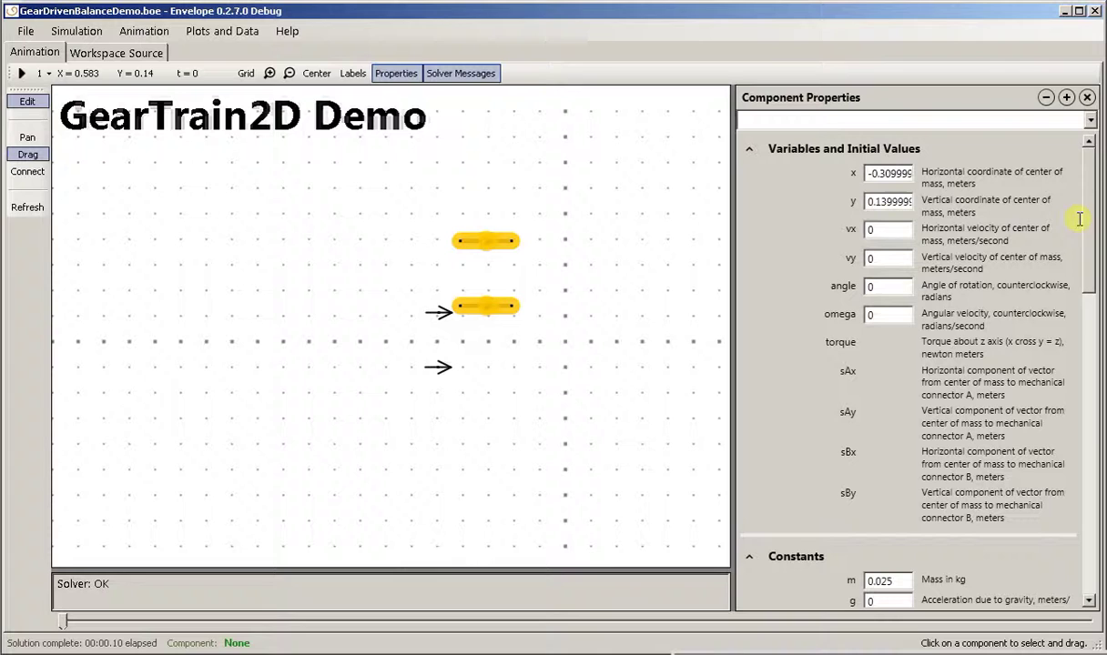
# - Set both bodies' g to 9.8, sAx0 to 0.5 and sBx0 to -0.5
pyautogui.moveTo(1086, 241); pyautogui.dragTo(1086, 328)
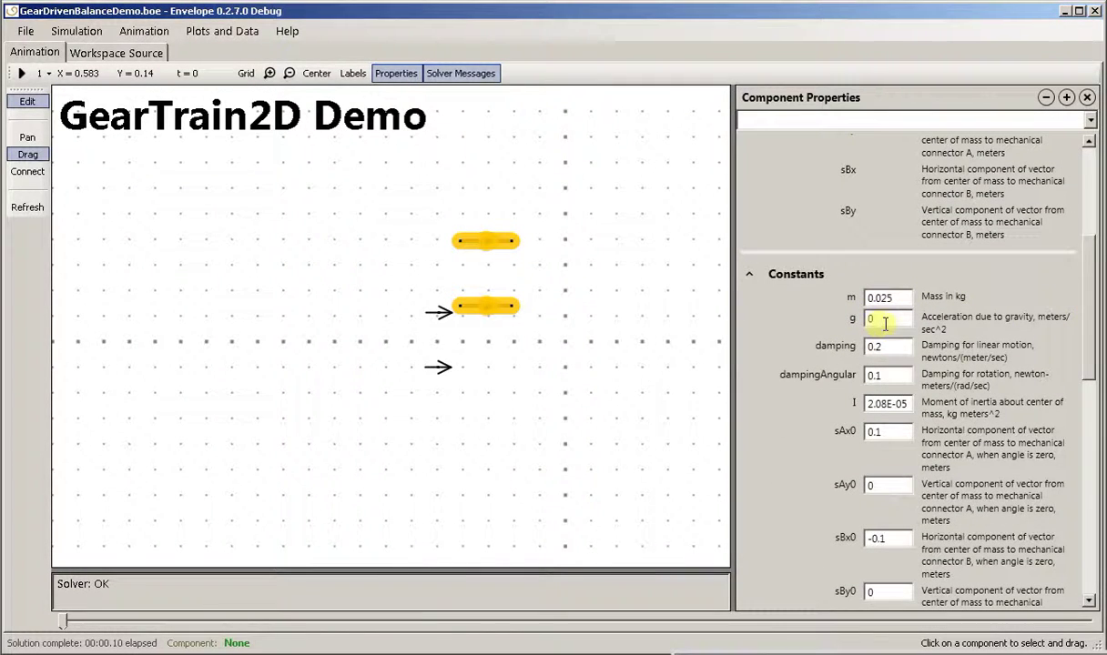
pyautogui.write('9.8')
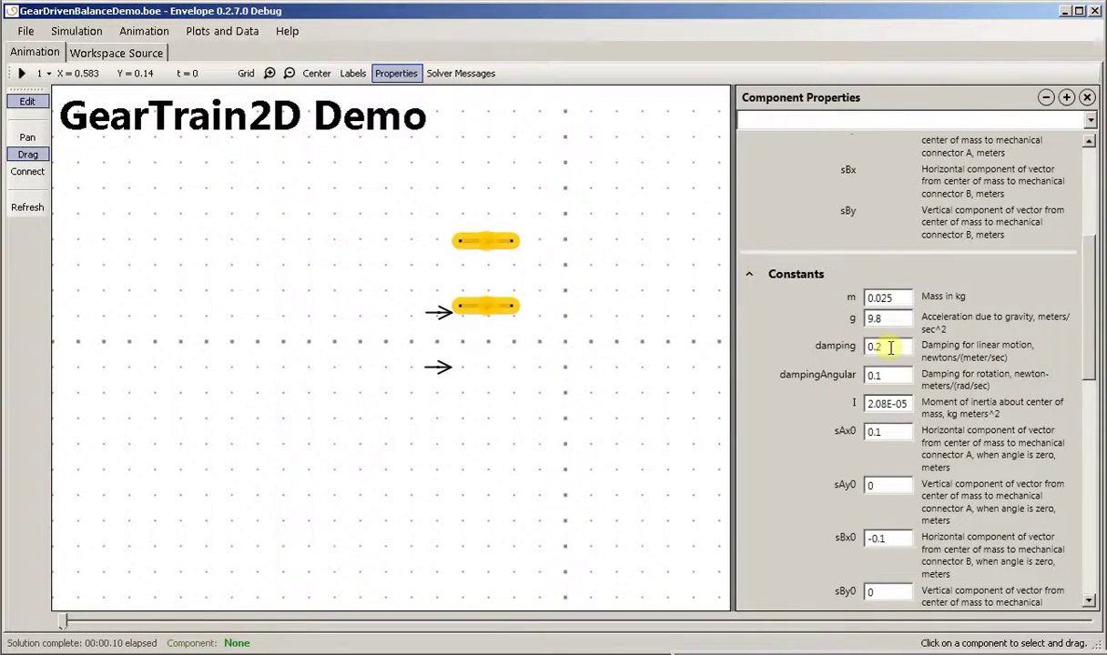
pyautogui.press('Tab')
pyautogui.write('0.5')
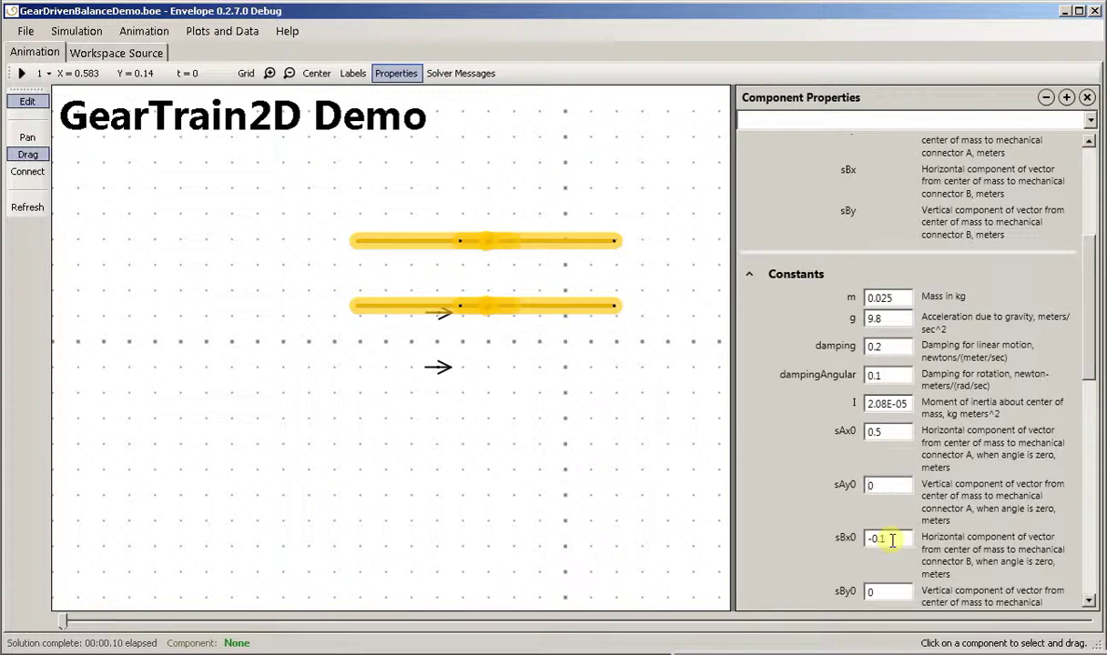
pyautogui.moveTo(892, 540); pyautogui.dragTo(839, 539)
pyautogui.write('0')
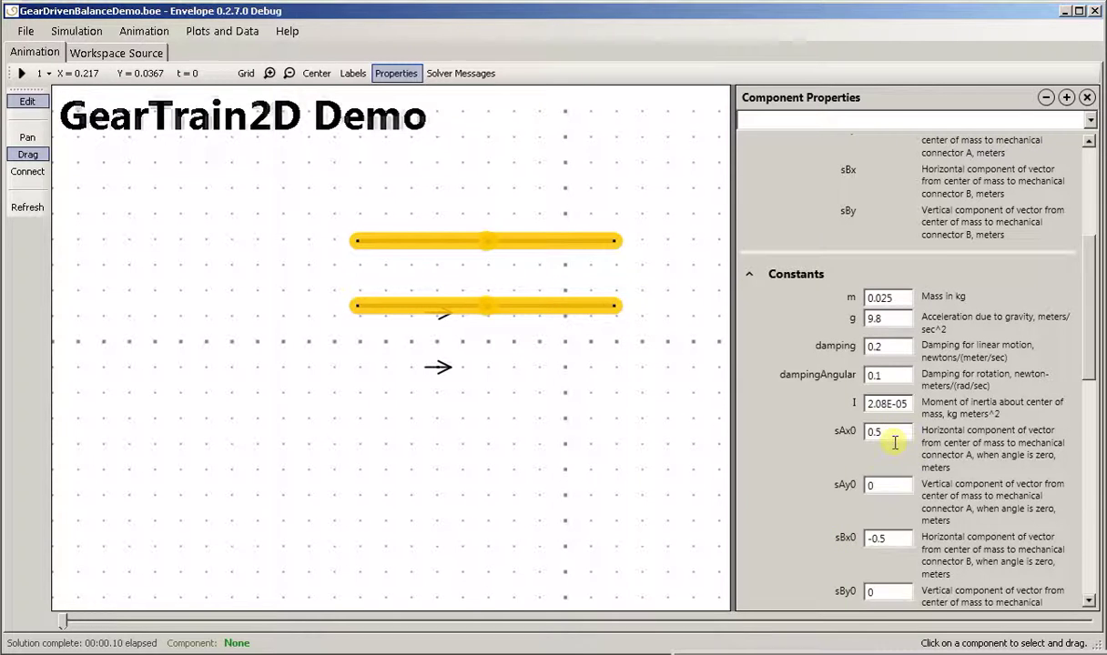
pyautogui.click(890, 536)
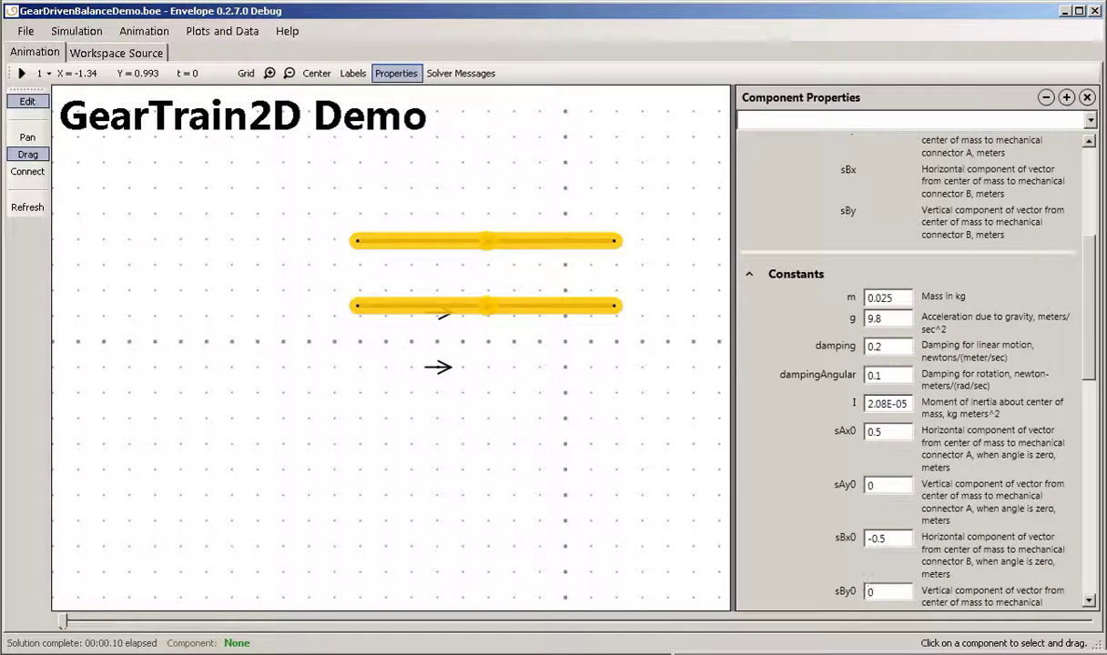
pyautogui.press('super')
# - Use Calculator for inertia, then set m 0.1, I and dampingAngular 0.008333, damping 0.1
pyautogui.click(7, 91)
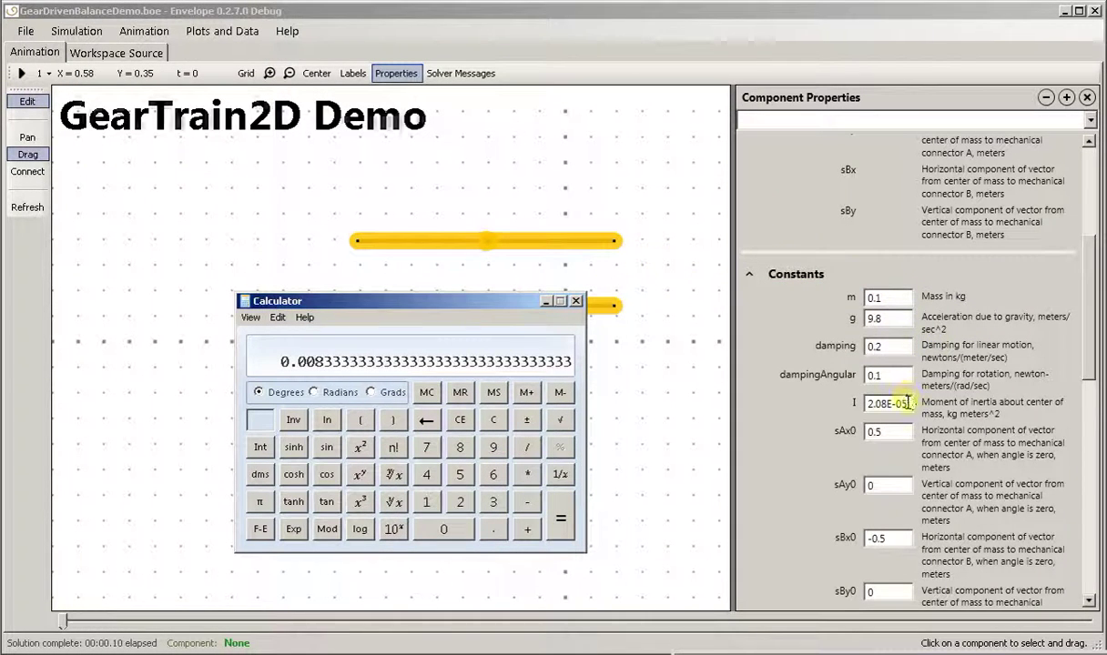
pyautogui.click(862, 403)
pyautogui.write('0')
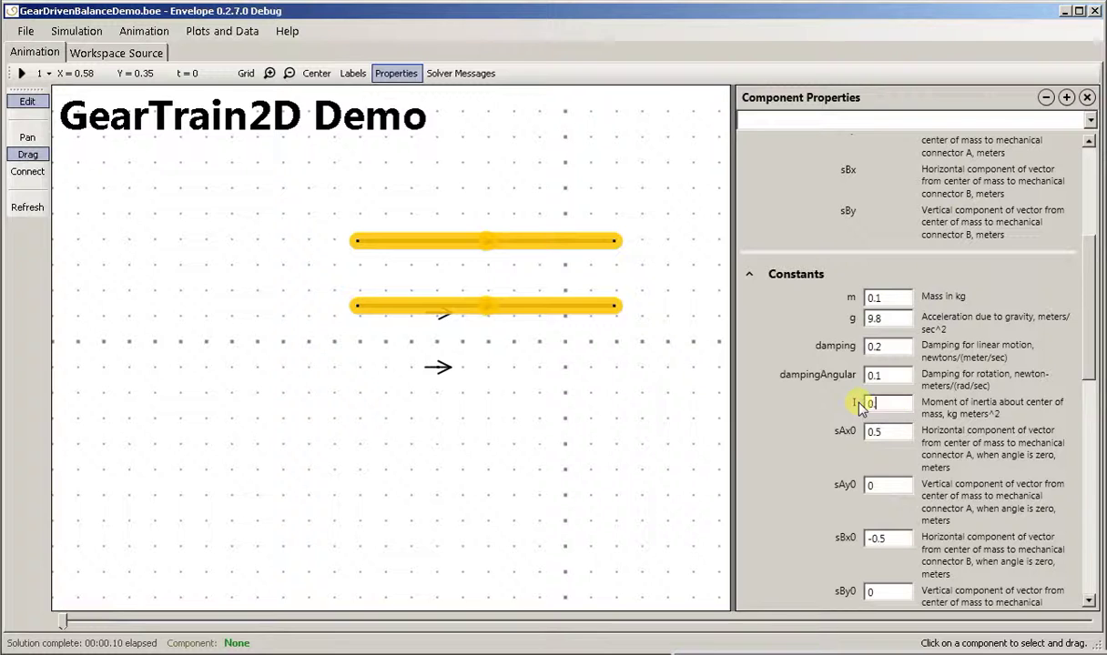
pyautogui.write('.008333')
pyautogui.click(879, 375)
pyautogui.write('0.008333')
pyautogui.write('0')
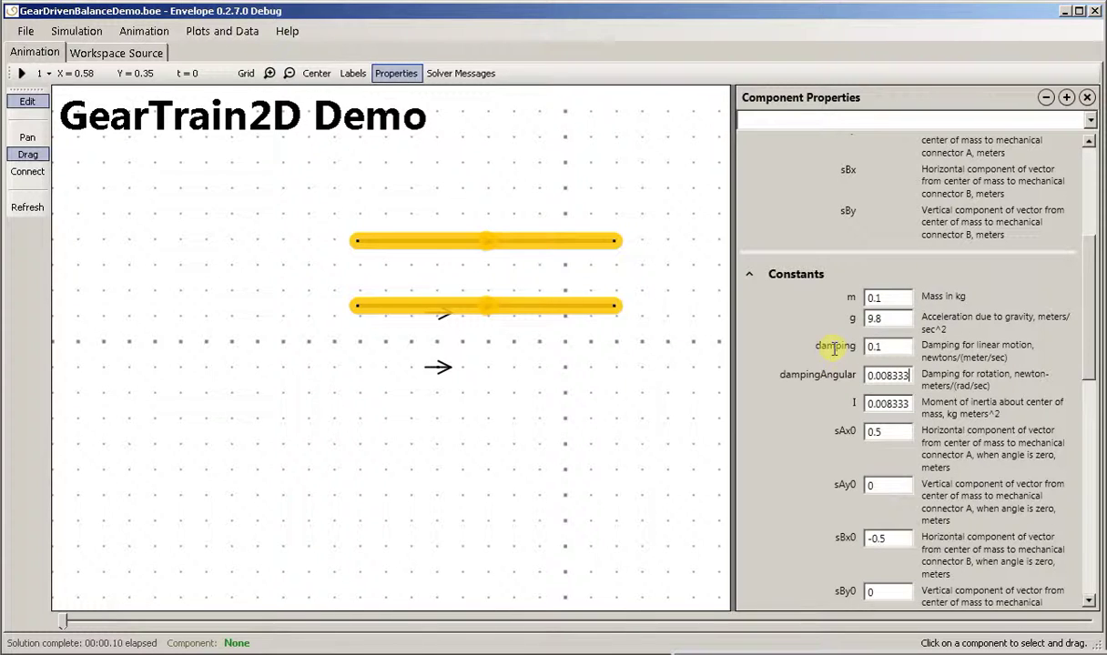
pyautogui.press('Tab')
pyautogui.click(898, 346)
pyautogui.scroll(-3, 1045, 326)
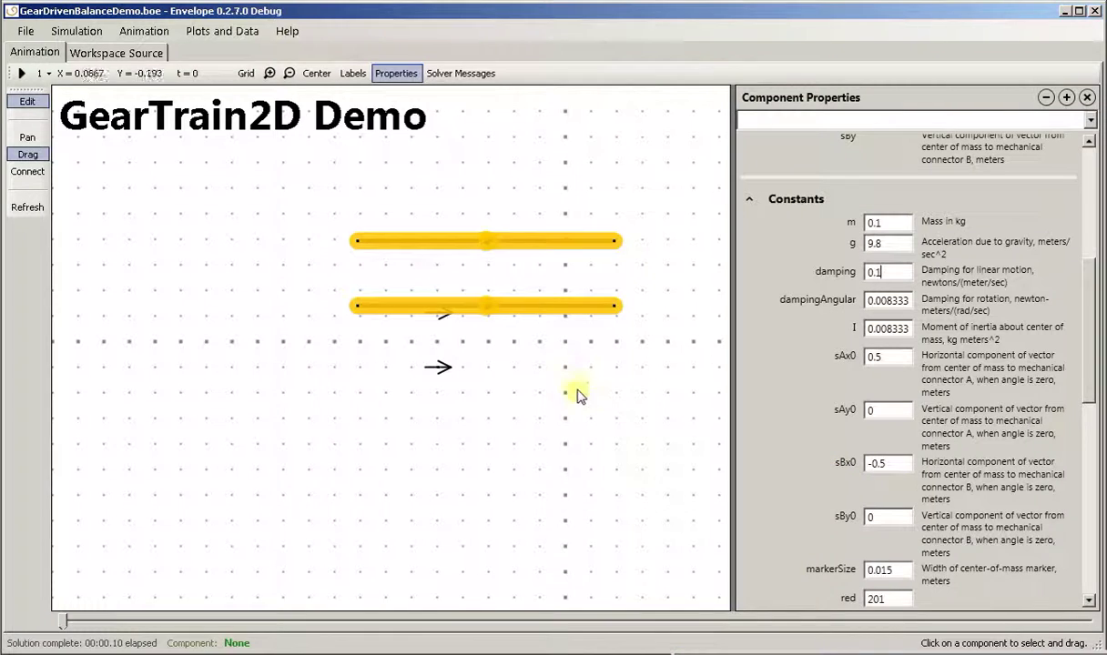
# - Line the lower rod up with the lower anchor and slide the upper rod left toward its anchor
pyautogui.click(513, 358)
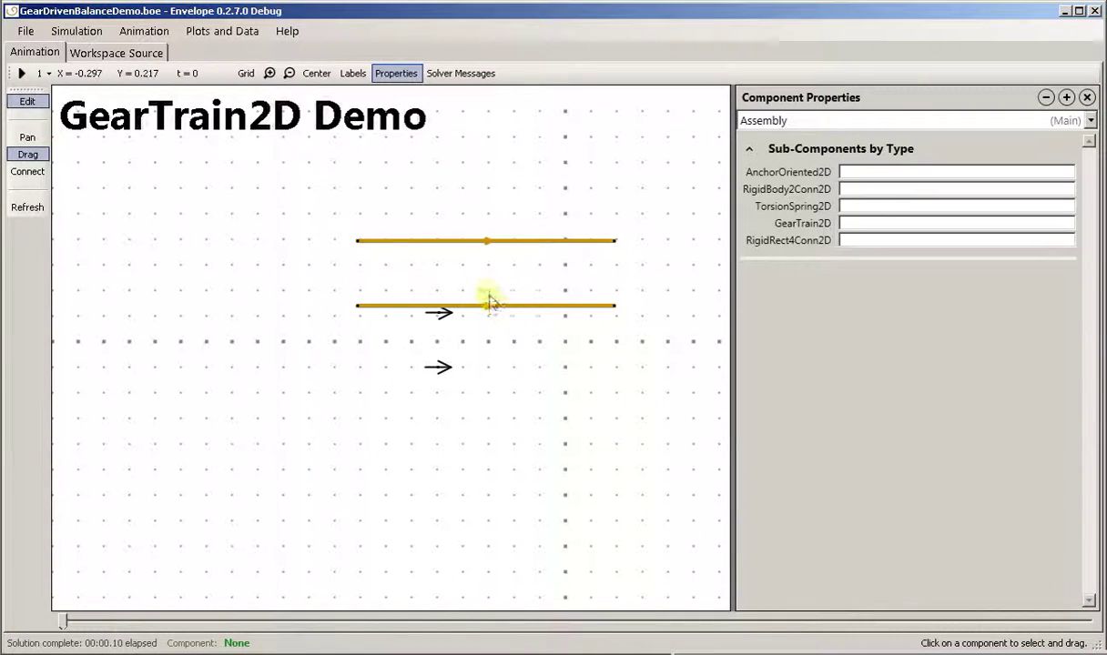
pyautogui.click(470, 365)
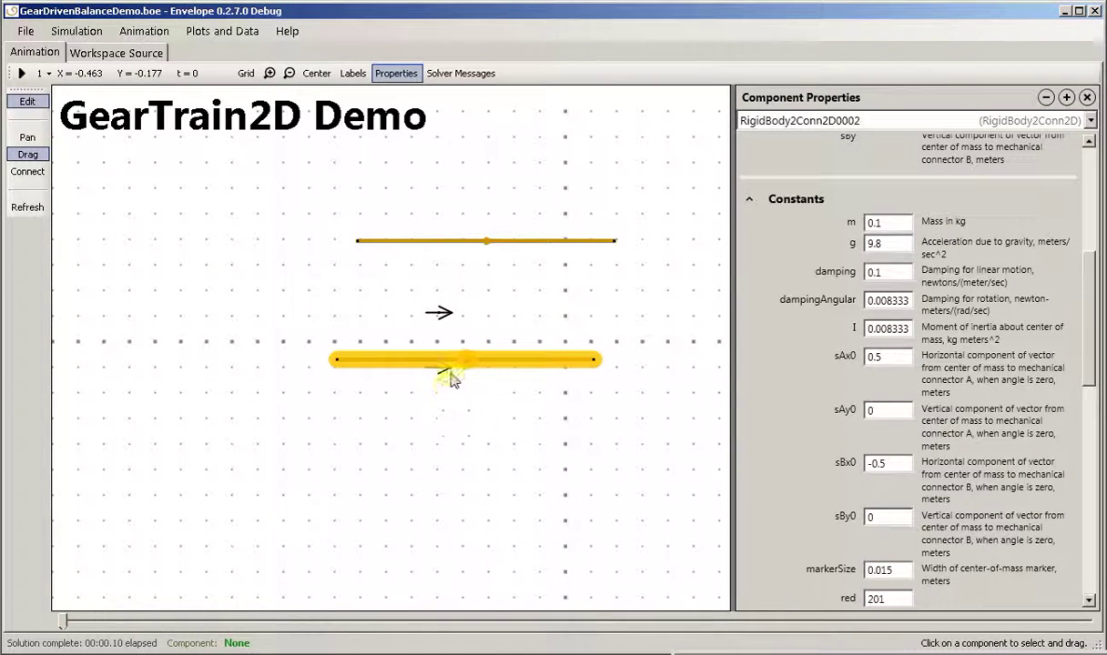
pyautogui.moveTo(499, 361); pyautogui.dragTo(604, 374)
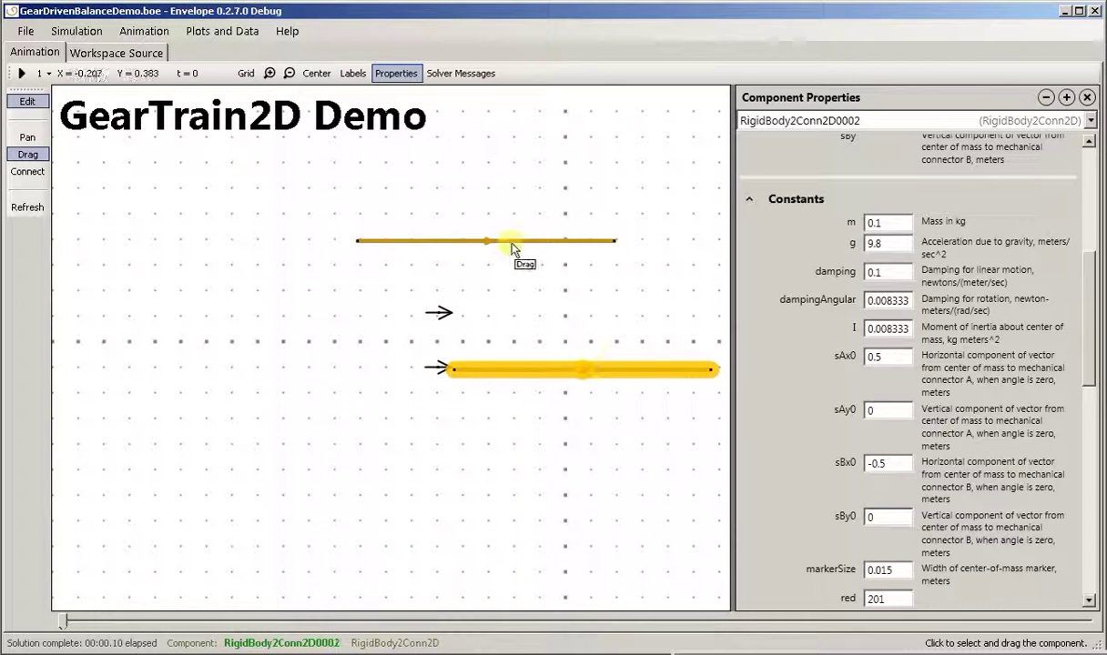
pyautogui.moveTo(362, 306); pyautogui.dragTo(366, 315)
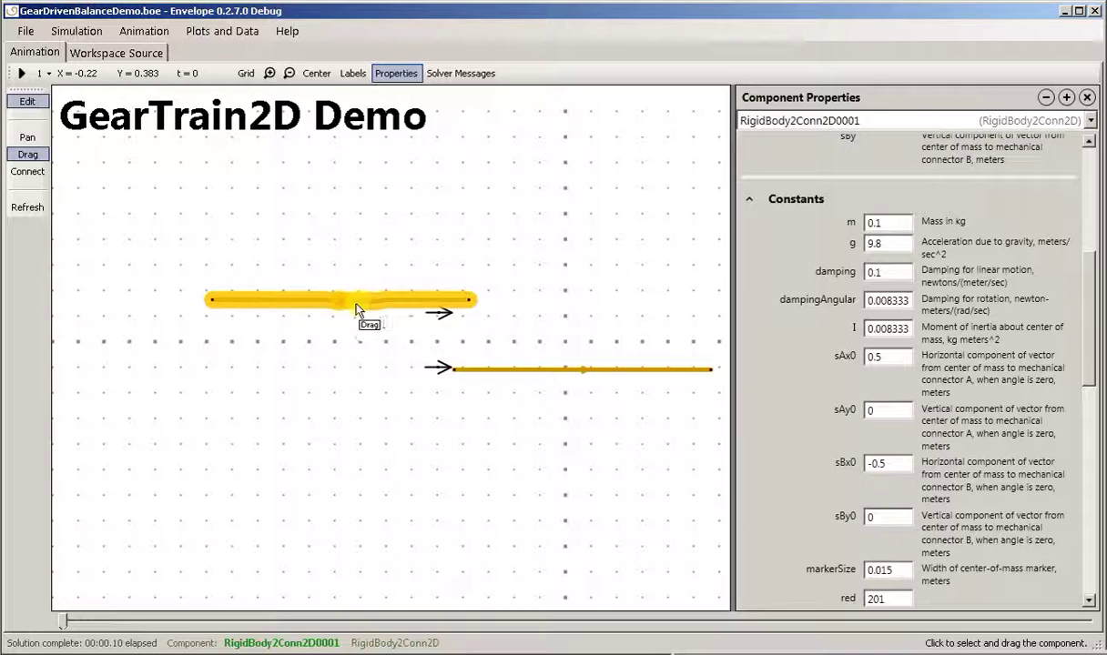
pyautogui.click(27, 171)
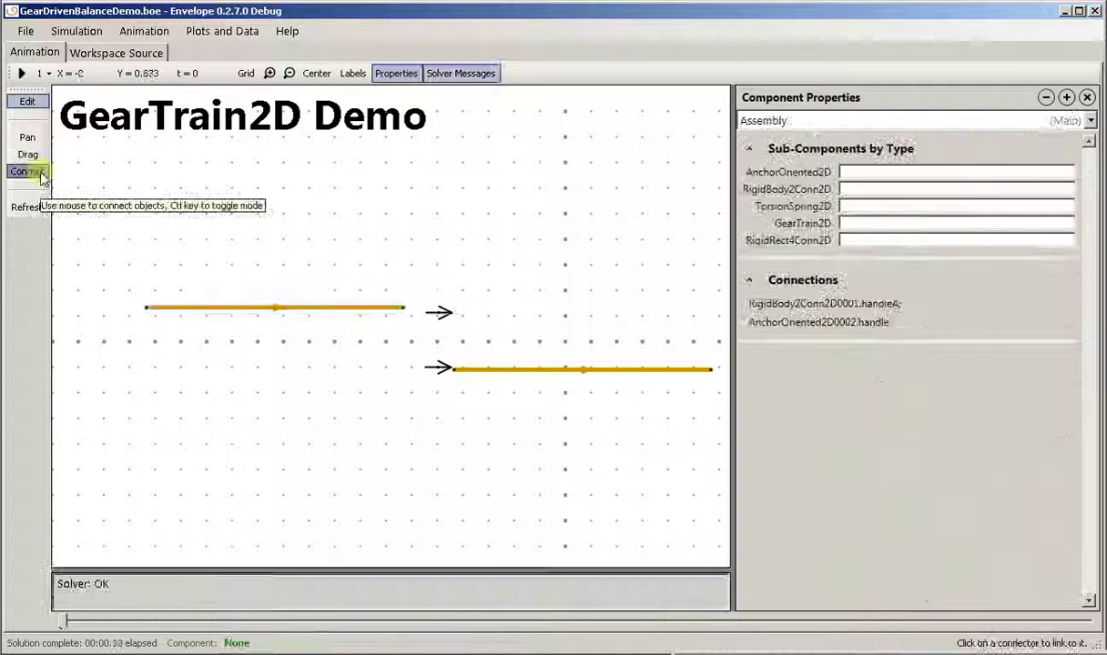
# - Link the upper rod's right end to the lower rod's left end with a GearTrain2D, kappa 30
pyautogui.click(407, 310)
pyautogui.click(457, 373)
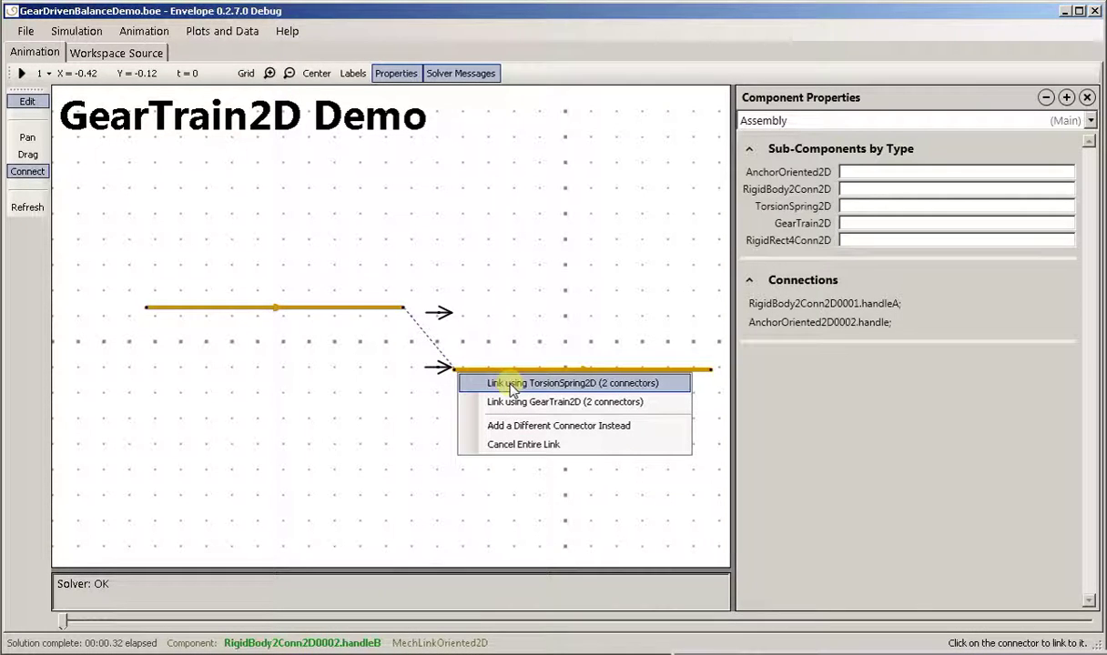
pyautogui.click(492, 402)
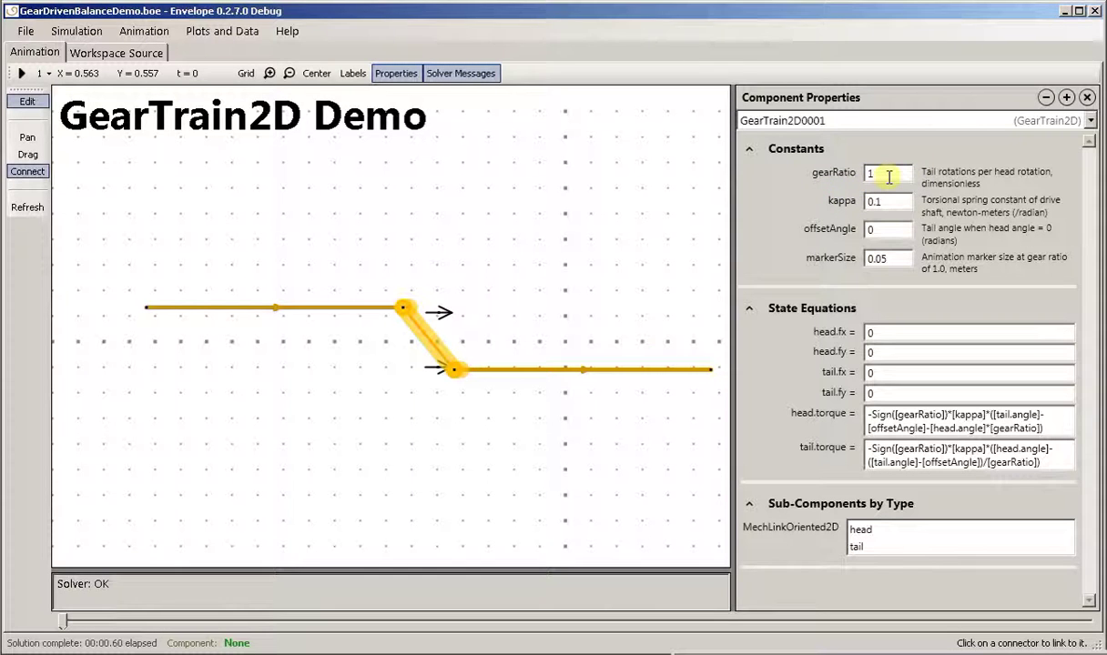
pyautogui.click(881, 209)
pyautogui.write('30')
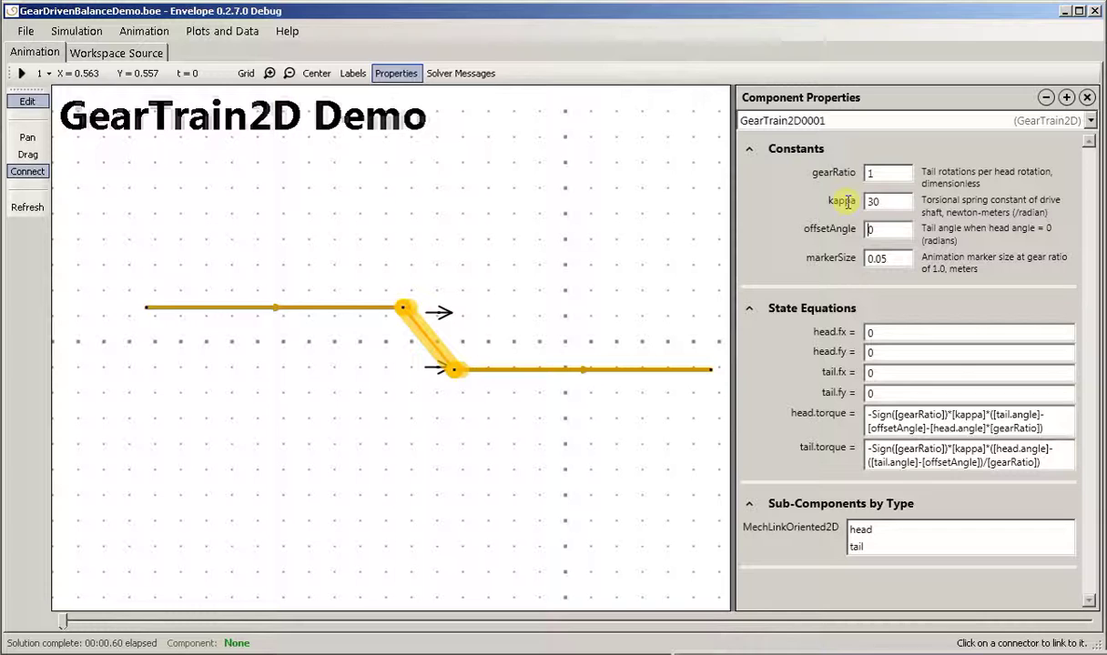
pyautogui.press('Tab')
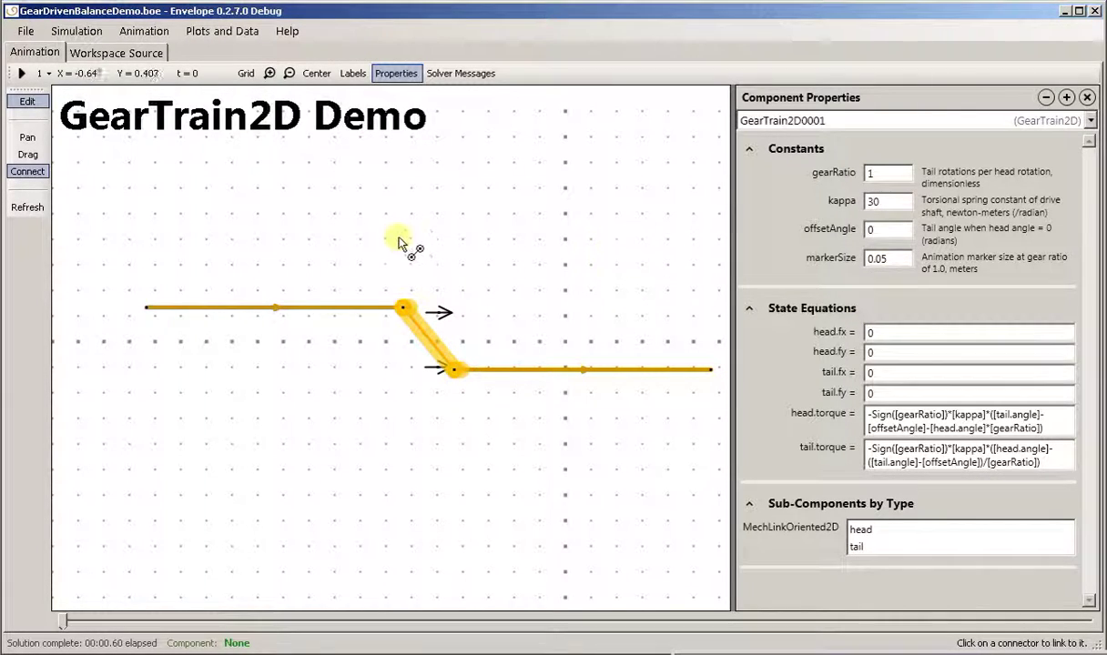
# - Connect the upper and lower rod ends to their adjacent anchors with two TorsionSpring2D links
pyautogui.click(38, 155)
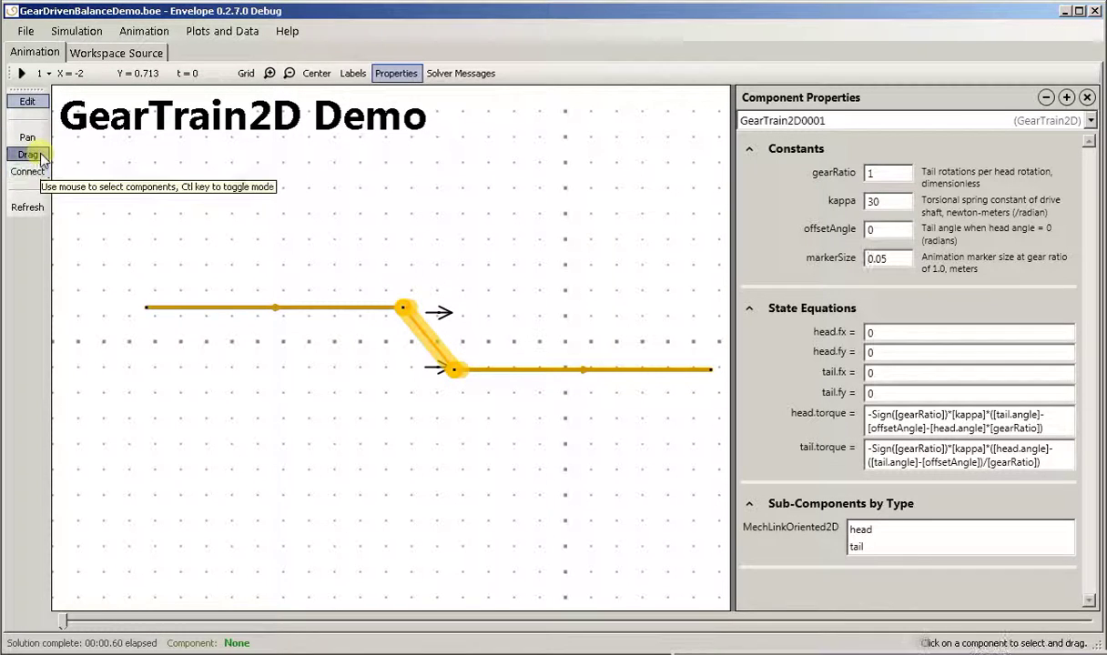
pyautogui.click(507, 374)
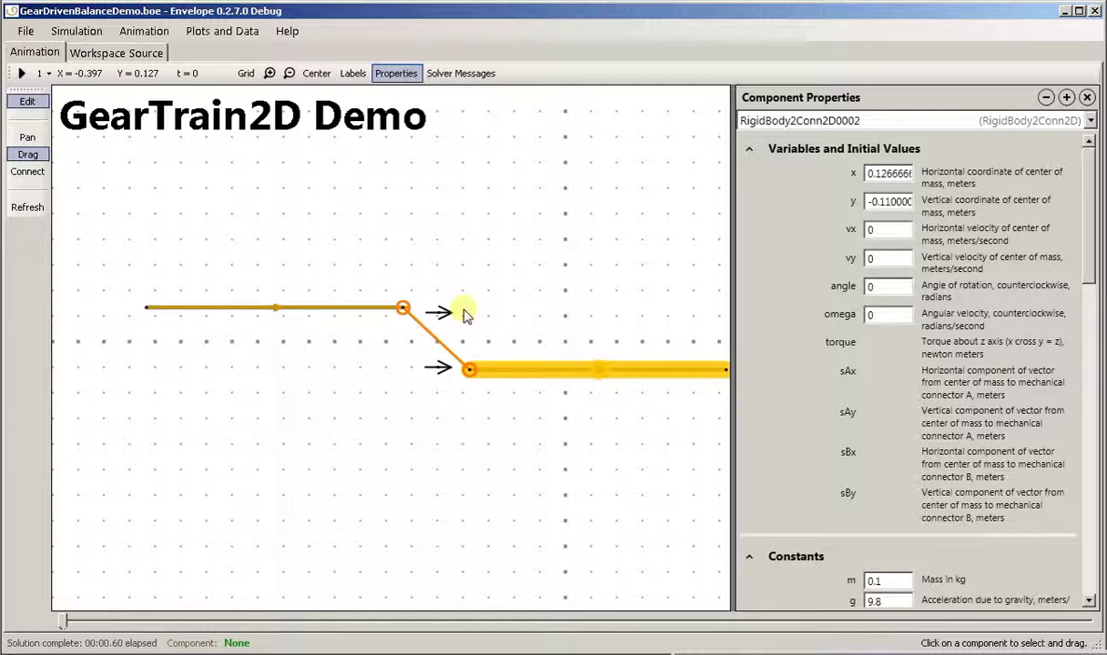
pyautogui.click(33, 171)
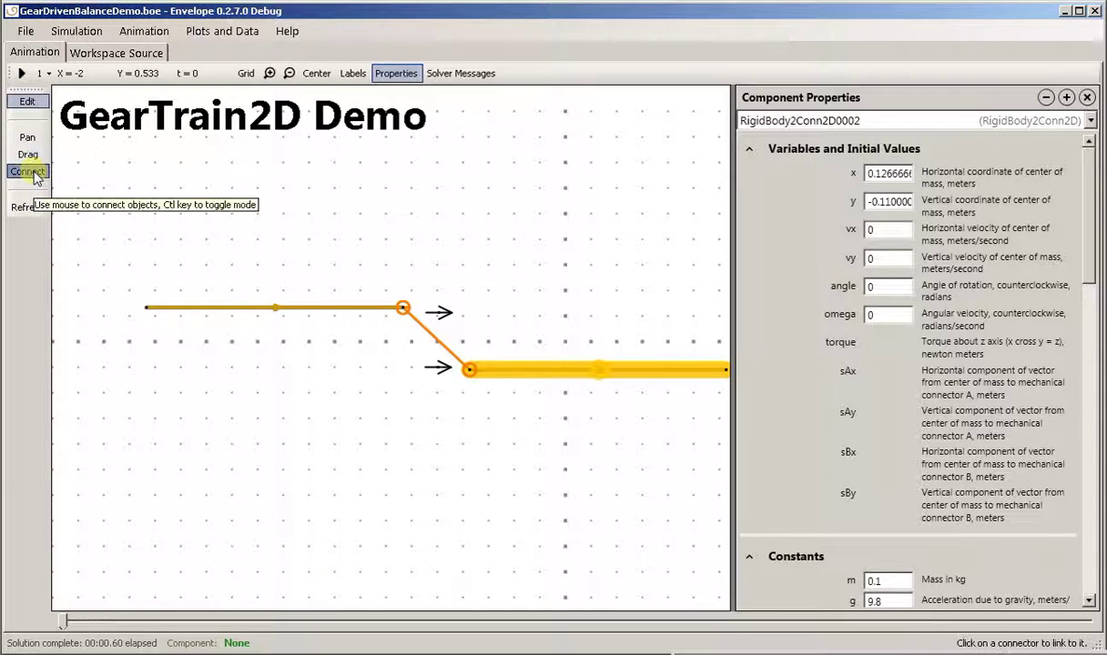
pyautogui.click(403, 308)
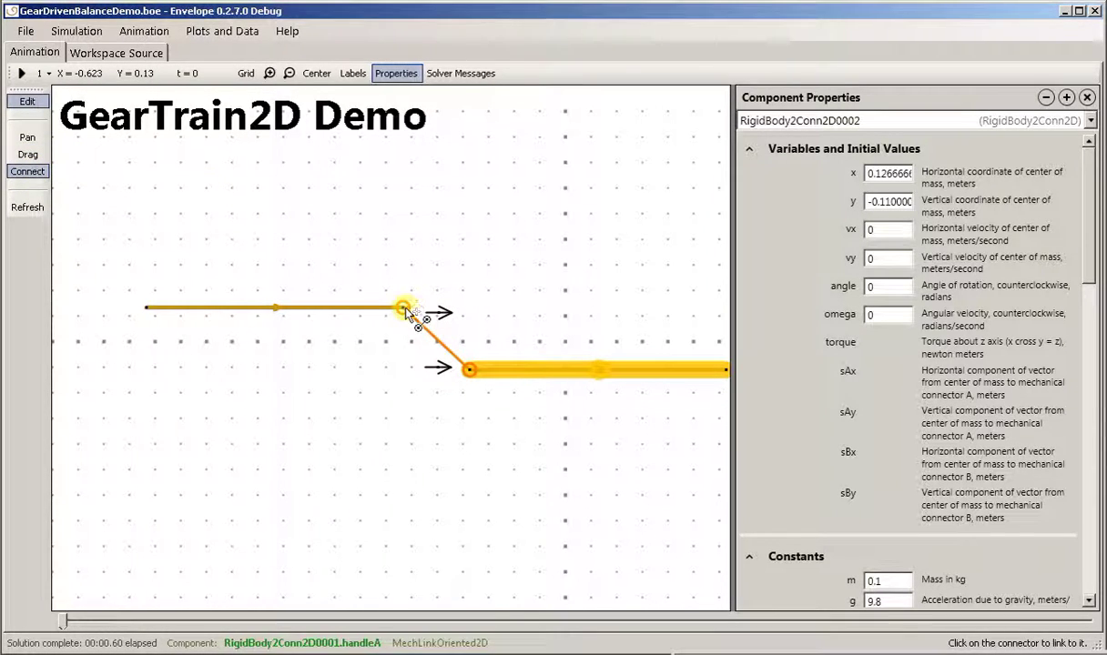
pyautogui.click(440, 313)
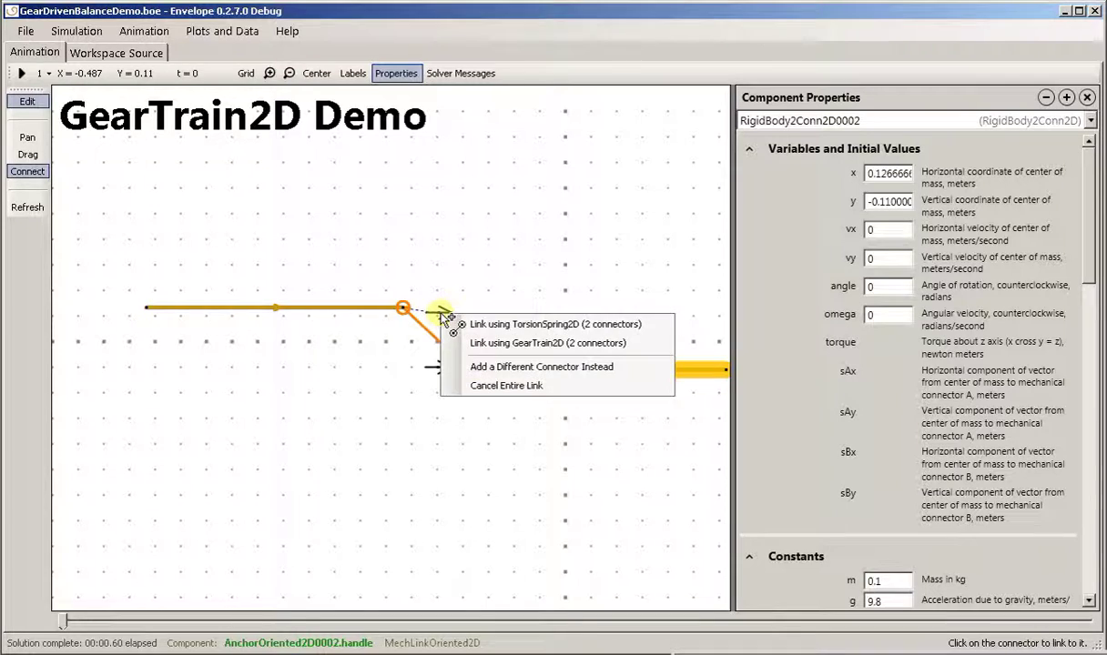
pyautogui.click(495, 326)
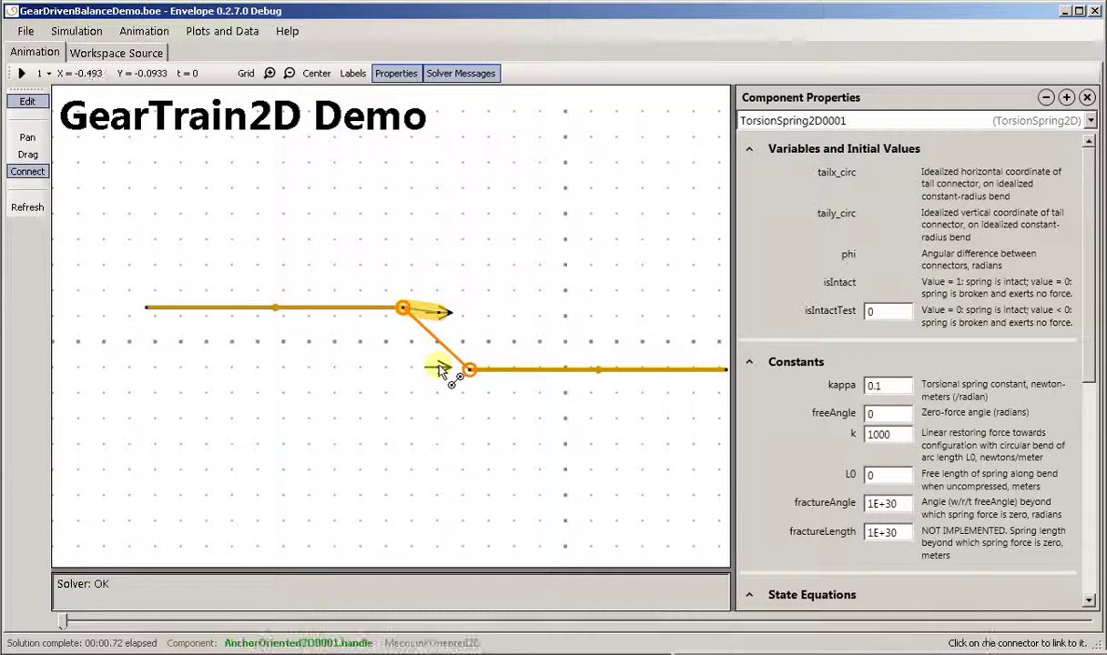
pyautogui.click(470, 371)
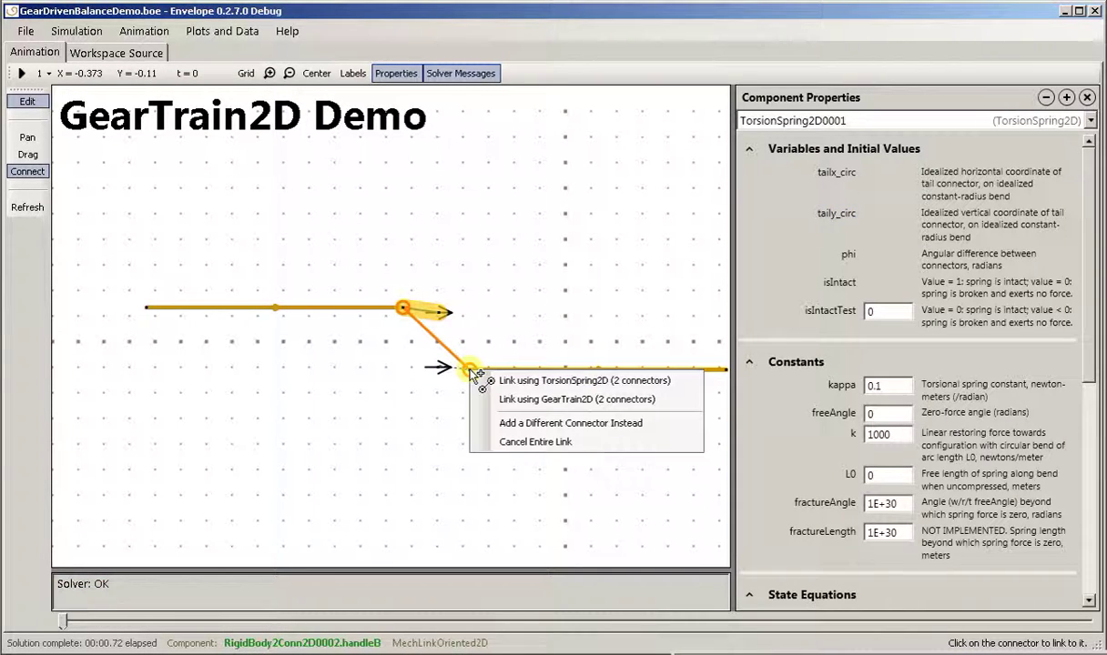
pyautogui.click(516, 381)
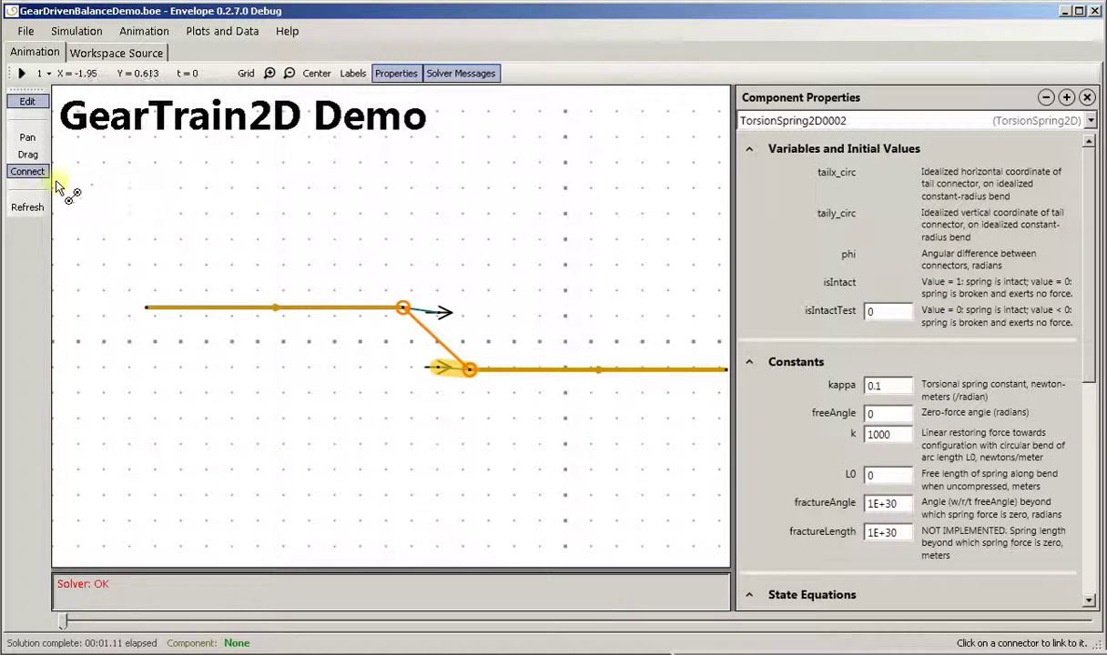
pyautogui.click(31, 155)
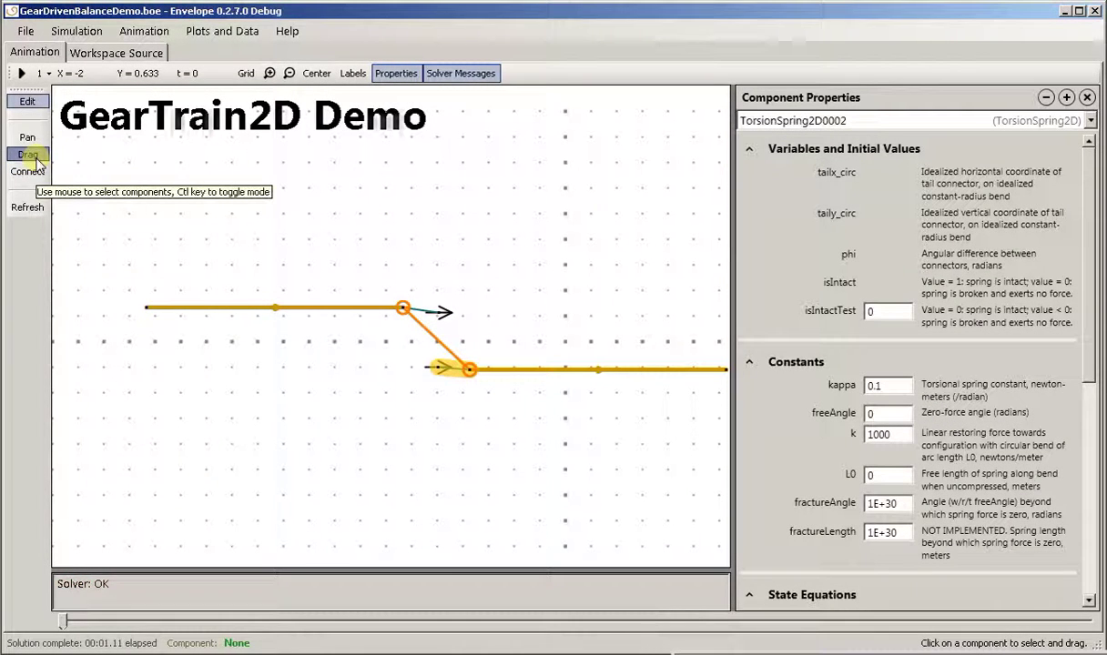
# - Set the upper TorsionSpring2D's kappa to 0 with k at 100
pyautogui.click(425, 316)
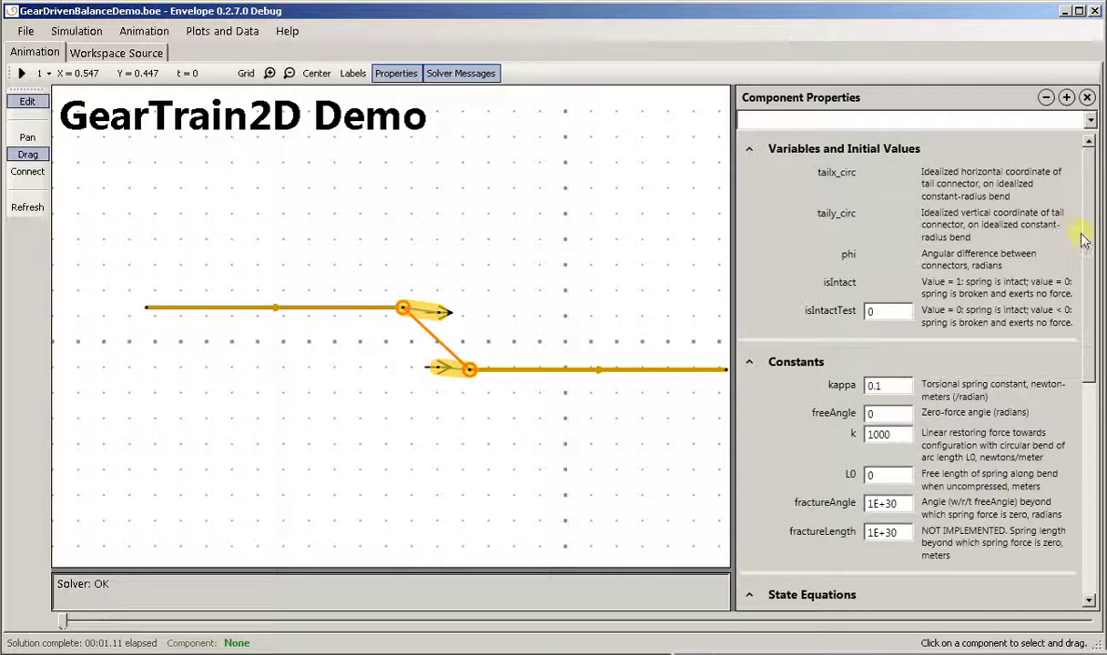
pyautogui.moveTo(1090, 235); pyautogui.dragTo(1088, 286)
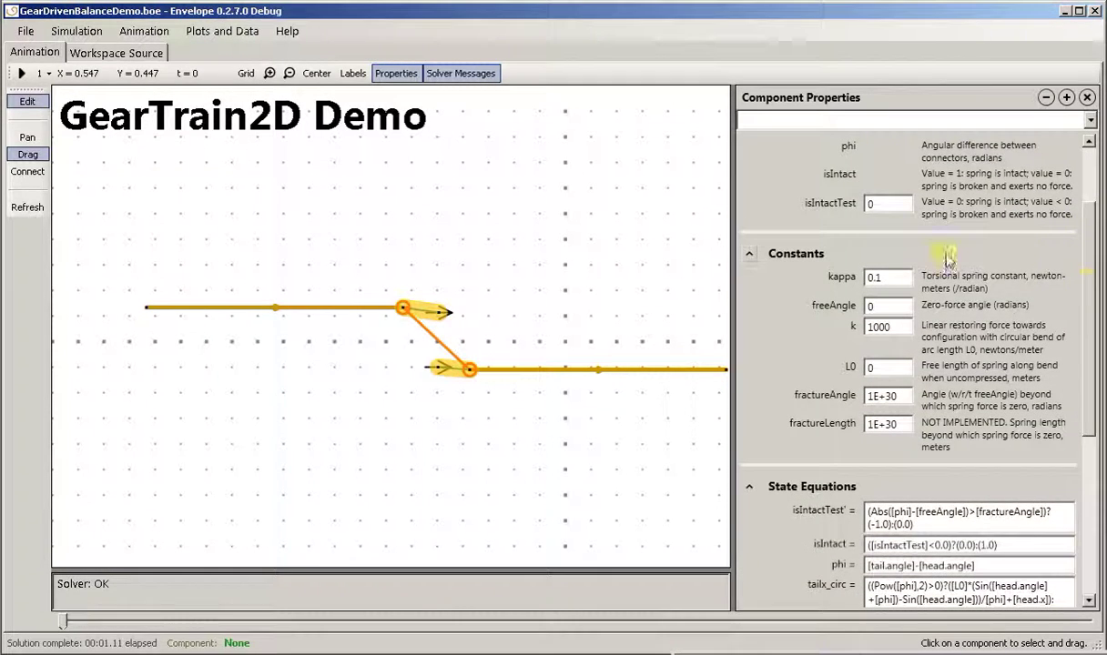
pyautogui.moveTo(895, 281); pyautogui.dragTo(815, 278)
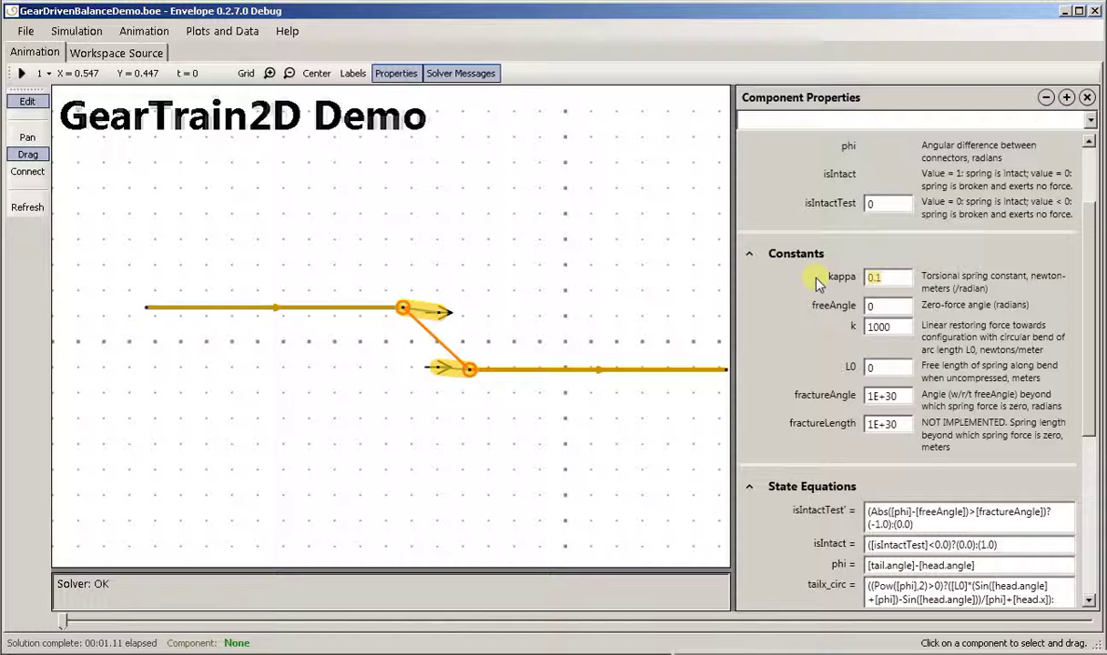
pyautogui.write('0')
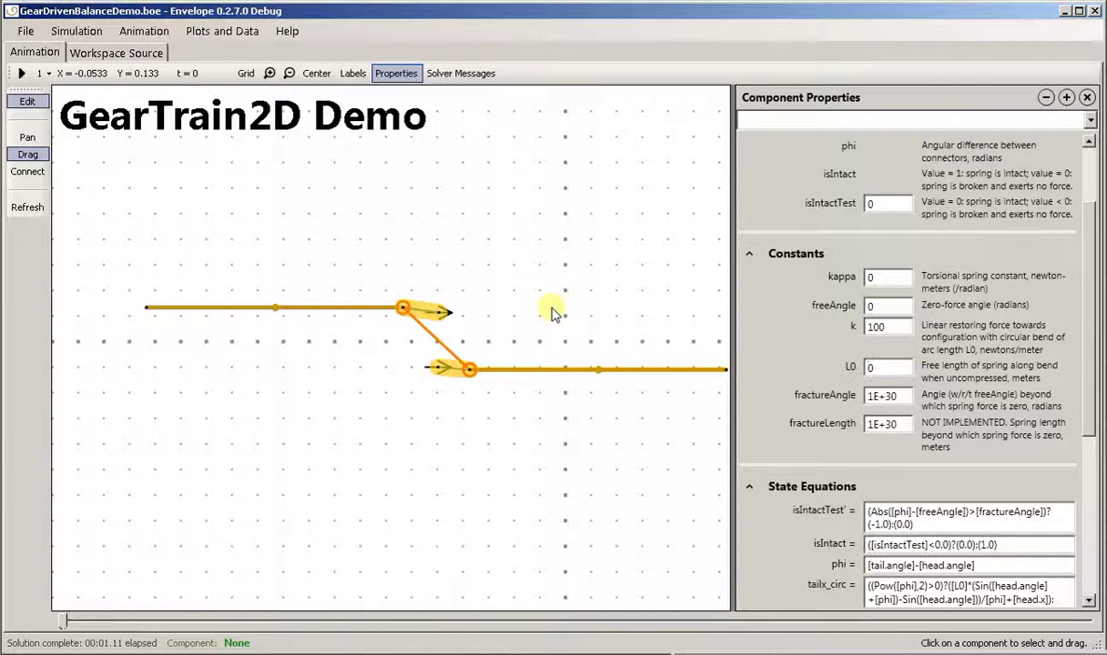
# - Position the lower rod at x = 0, y = -0.1
pyautogui.click(482, 375)
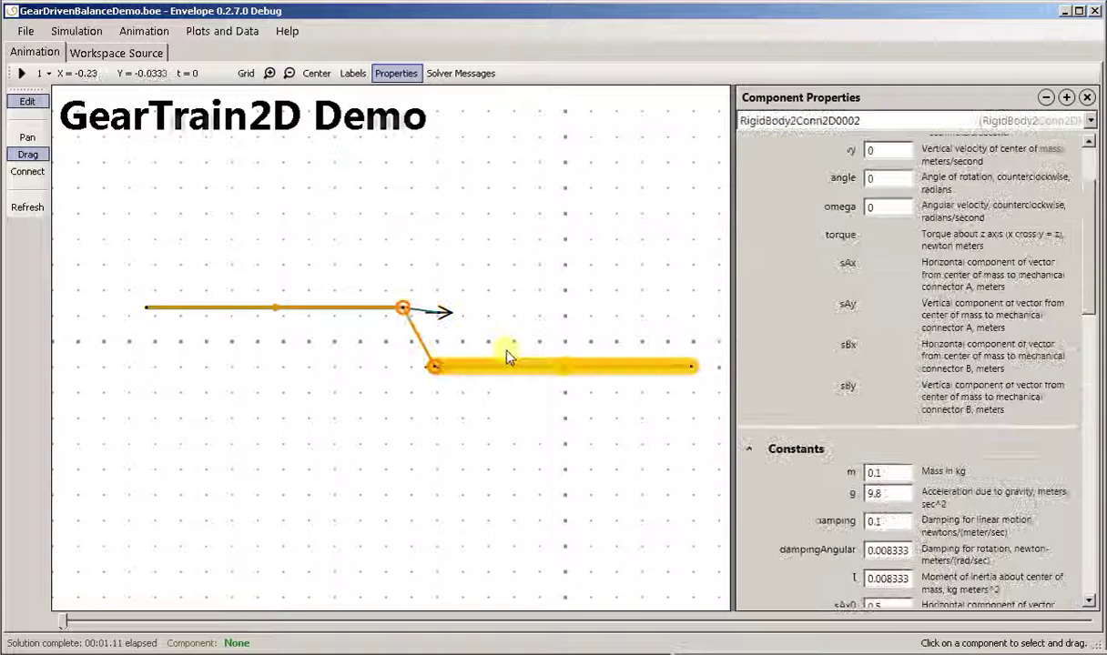
pyautogui.scroll(3, 894, 162)
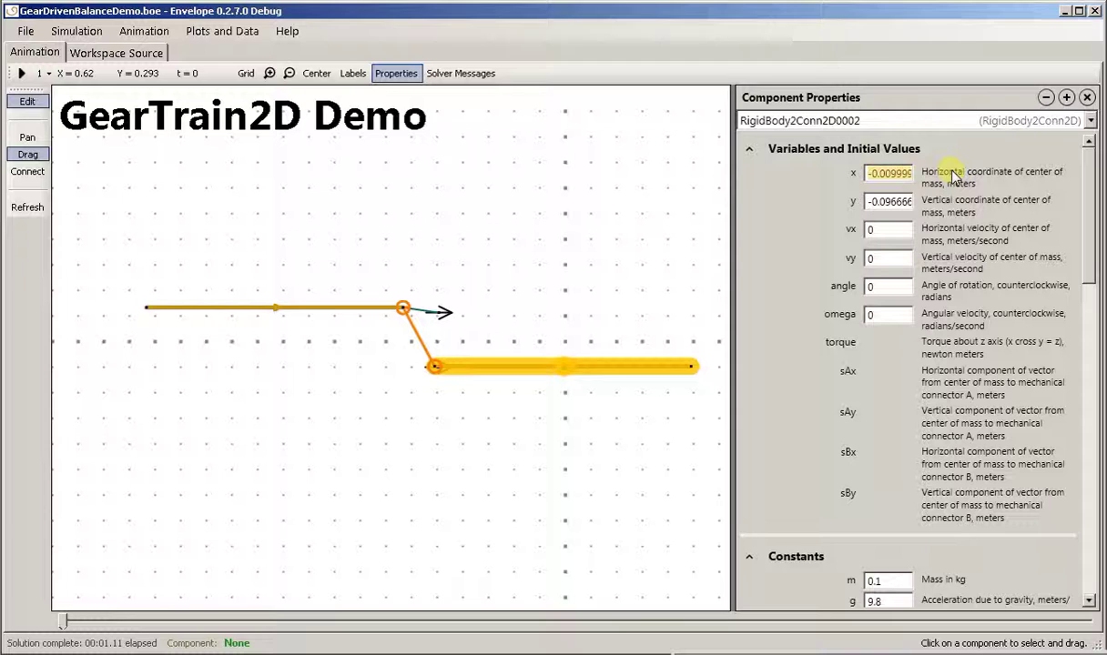
pyautogui.write('84')
pyautogui.click(883, 207)
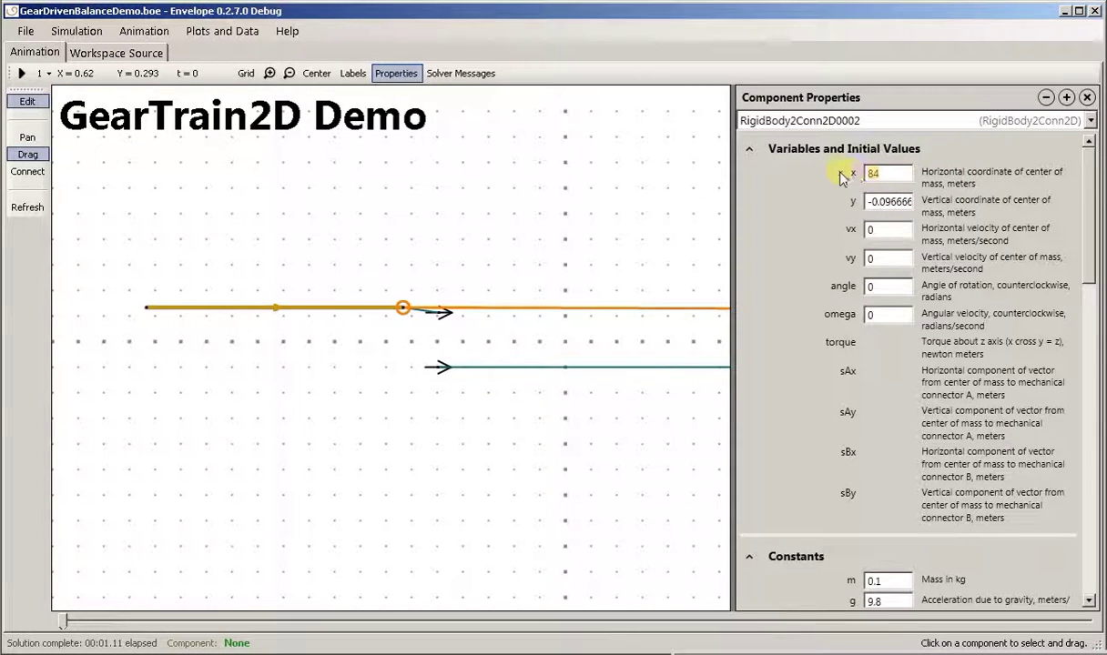
pyautogui.write('0')
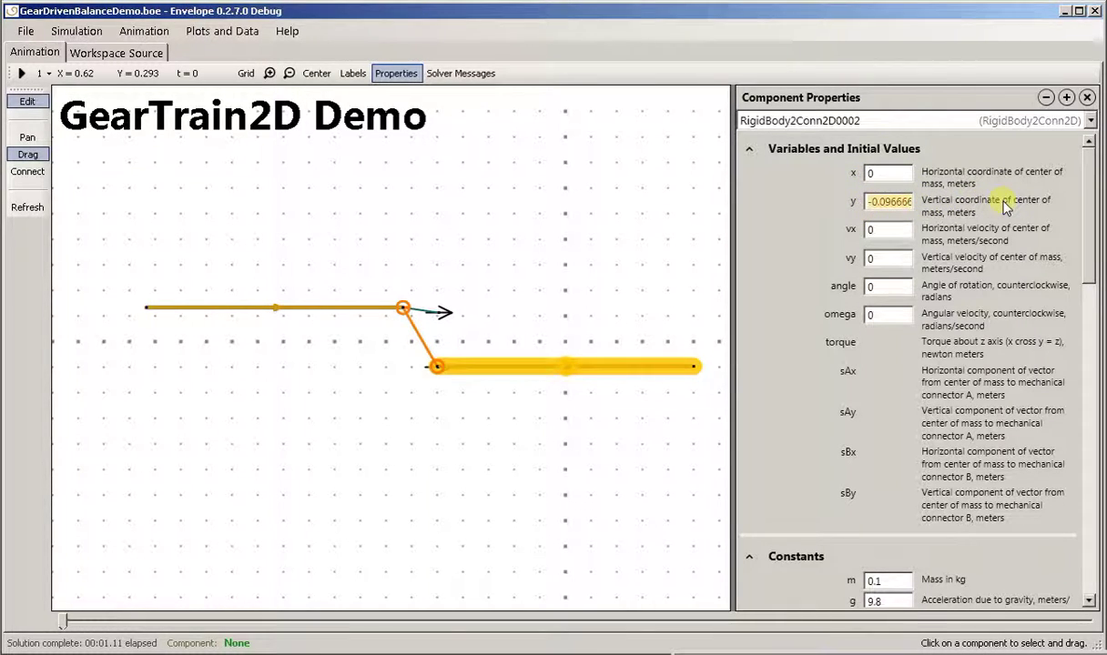
pyautogui.write('0.')
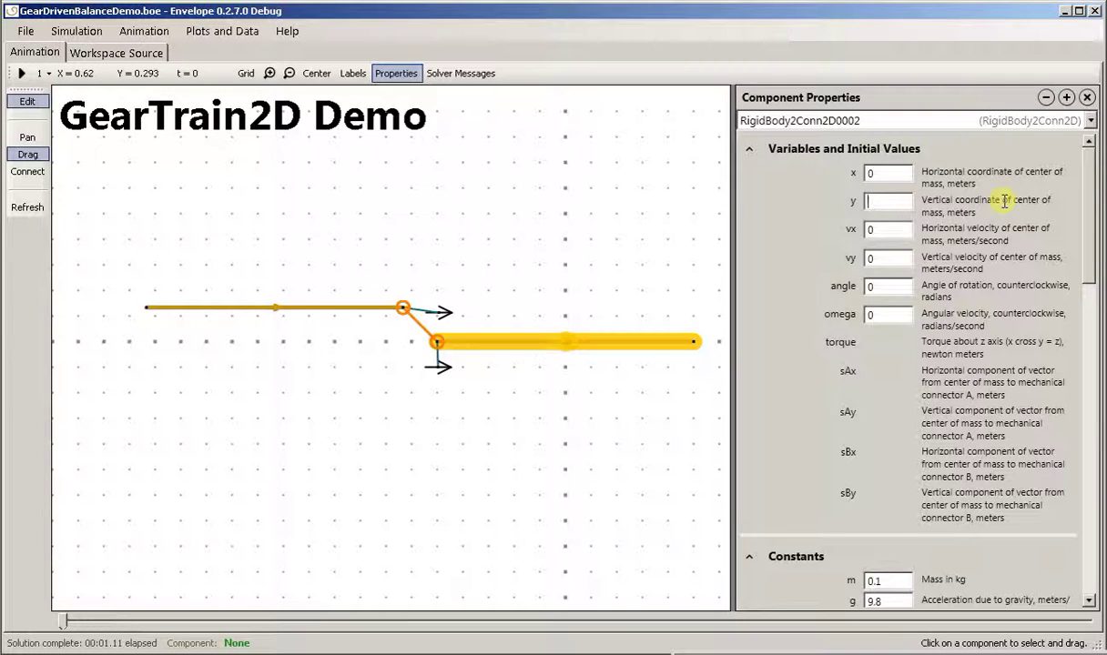
pyautogui.write('1')
pyautogui.press('Tab')
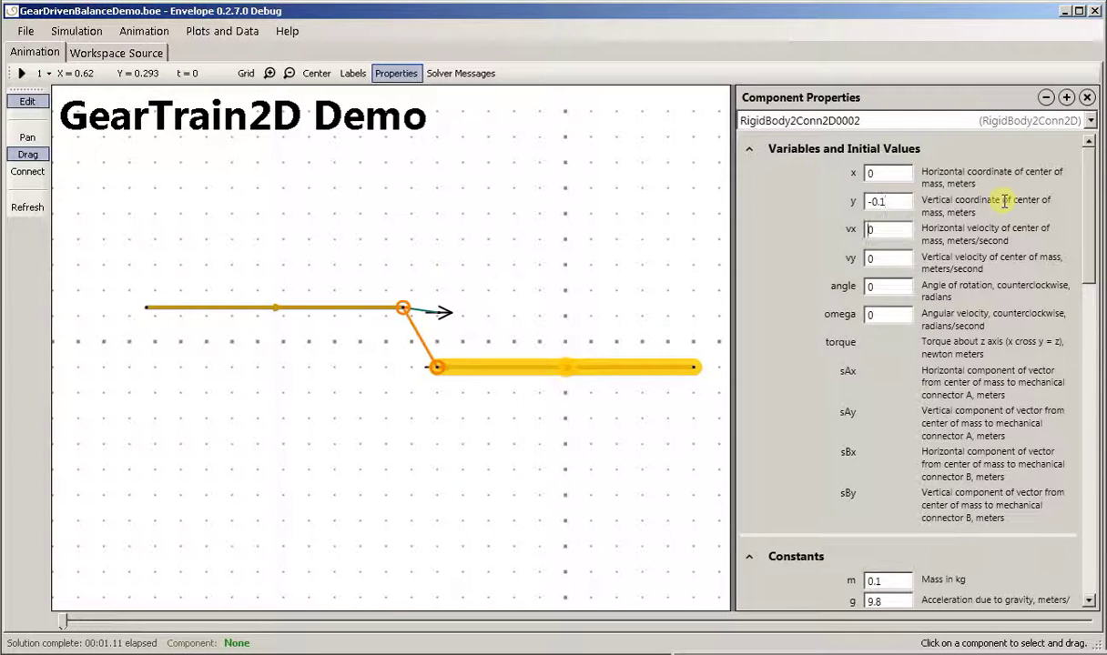
# - Move the lower pivot anchor to x = -0.5, y = -0.1 and deselect it
pyautogui.click(336, 308)
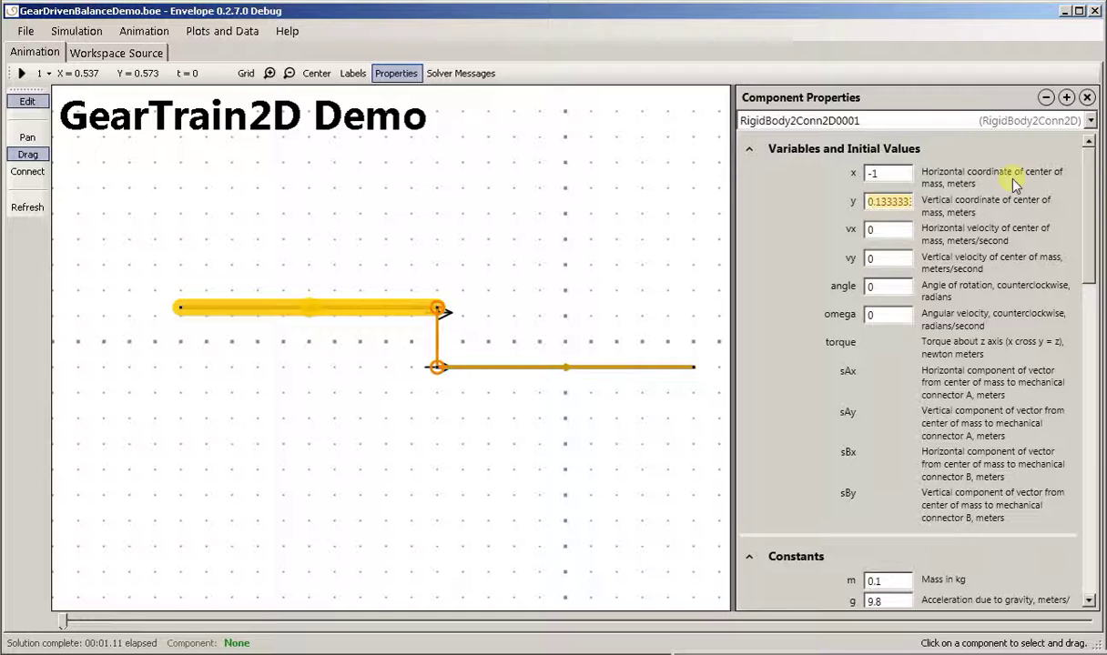
pyautogui.write('0.1')
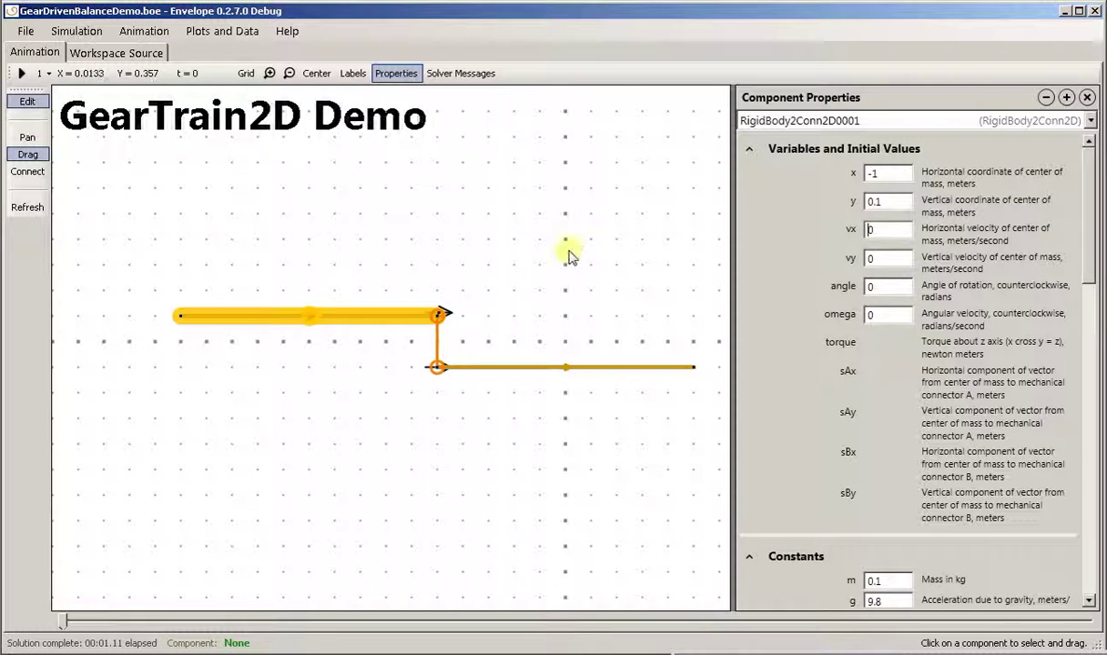
pyautogui.click(451, 308)
pyautogui.click(566, 367)
pyautogui.write('-0.1')
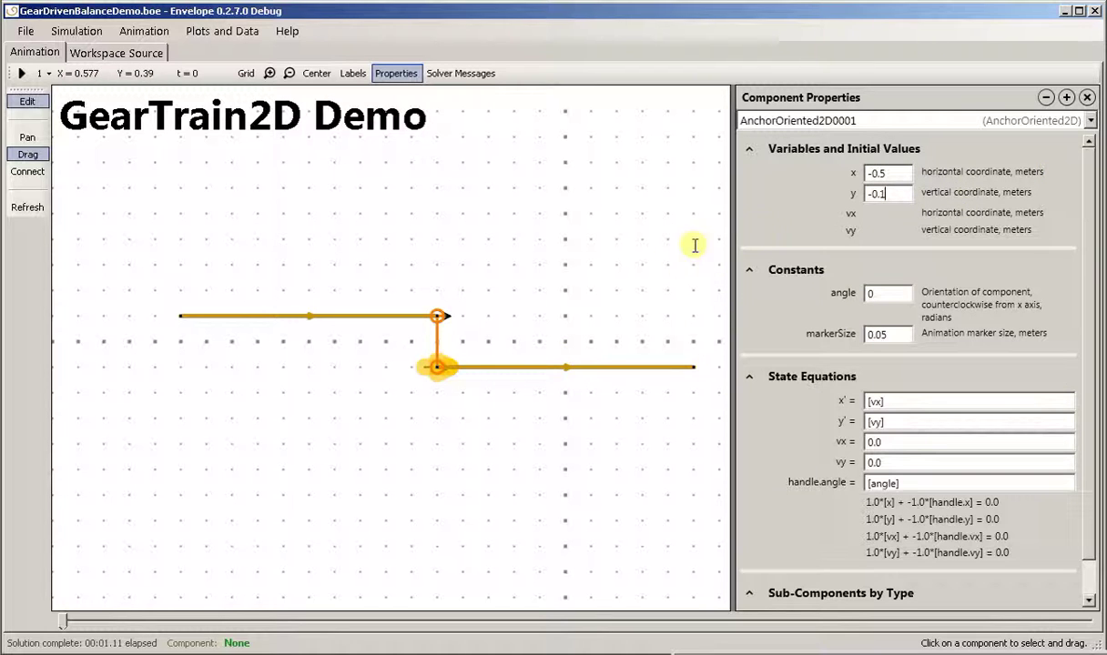
pyautogui.click(575, 261)
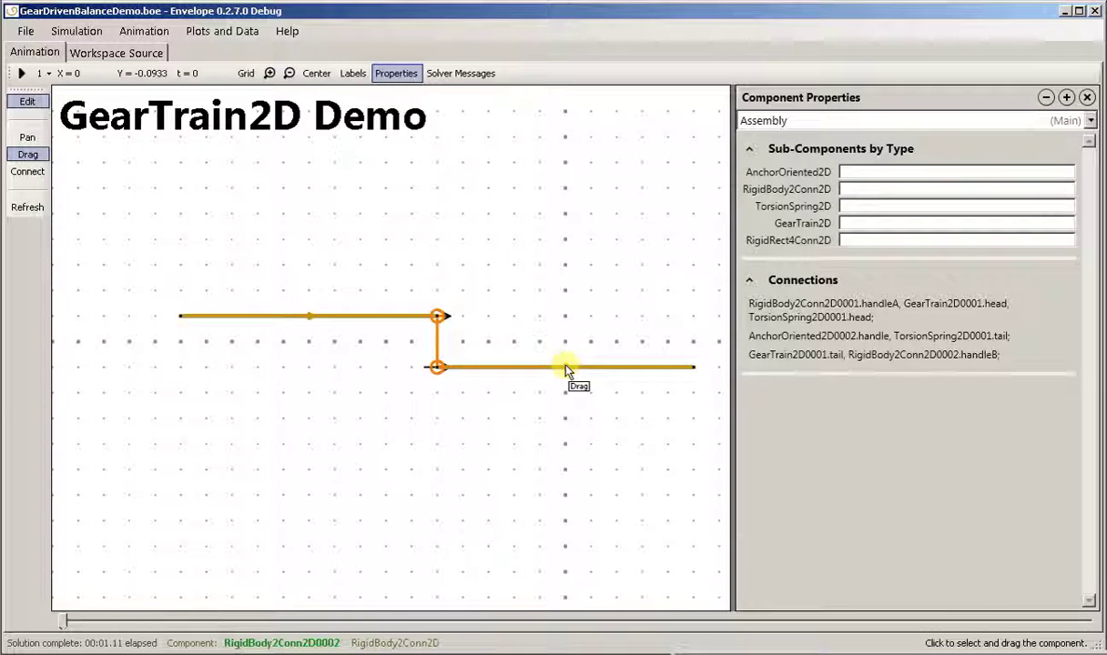
# - Review the right rod, gear train and left rod properties, then play the simulation
pyautogui.click(565, 369)
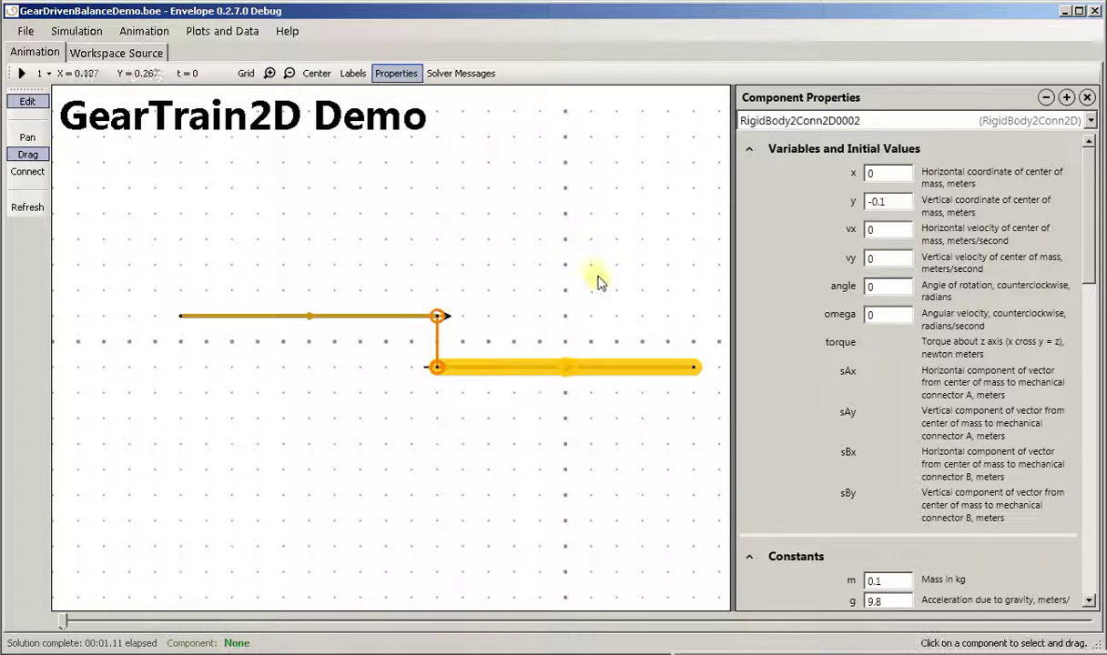
pyautogui.click(436, 344)
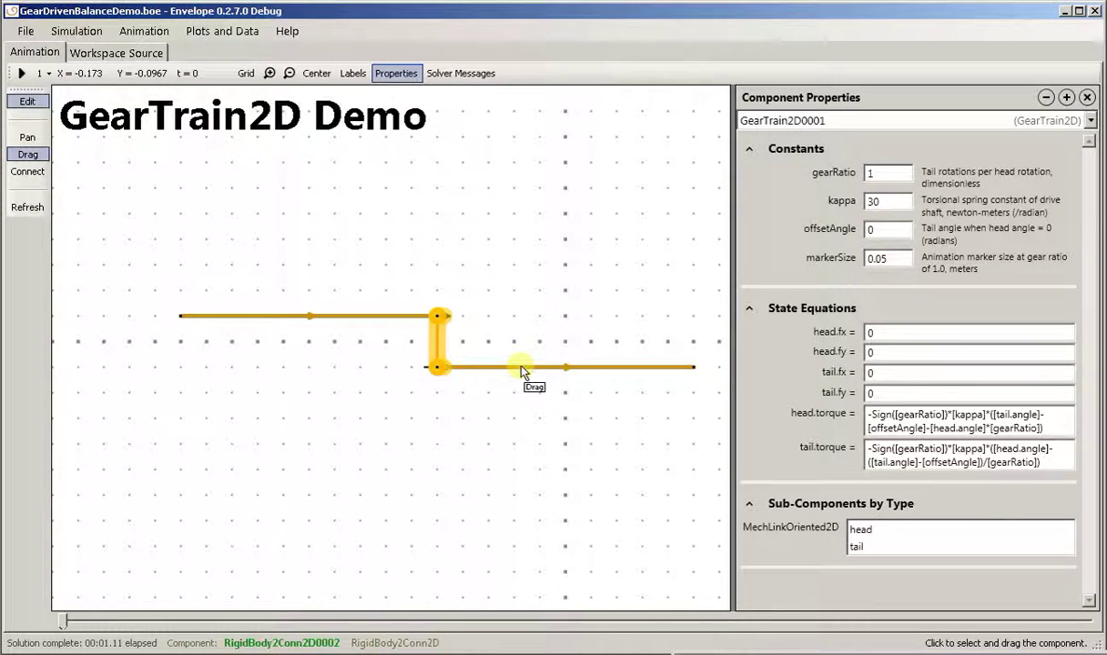
pyautogui.click(405, 316)
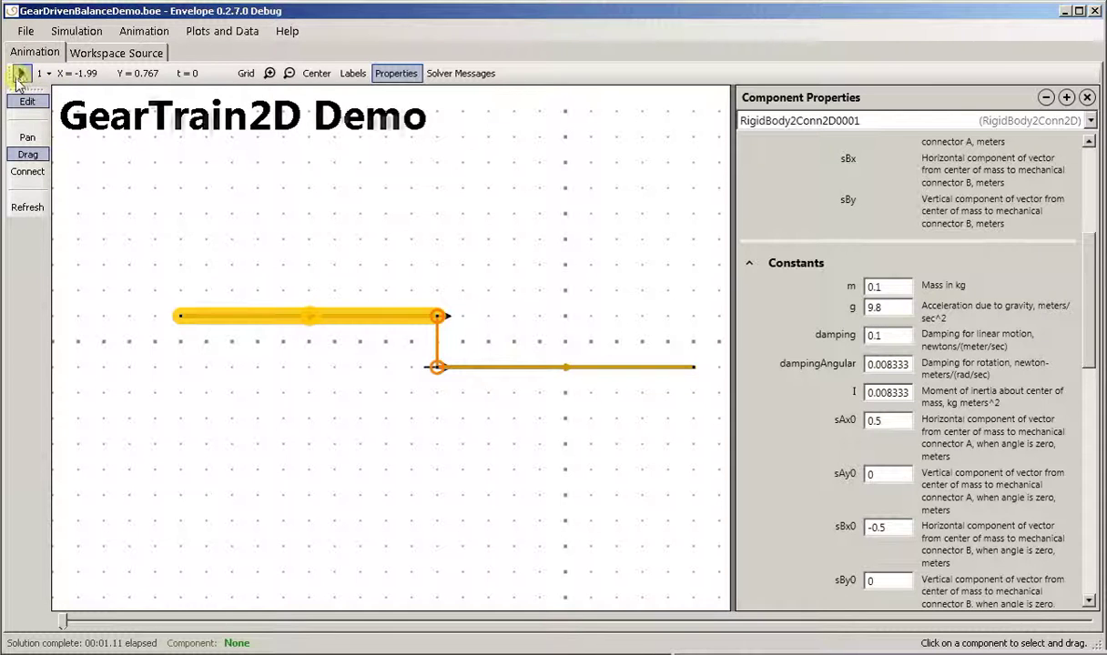
pyautogui.click(20, 74)
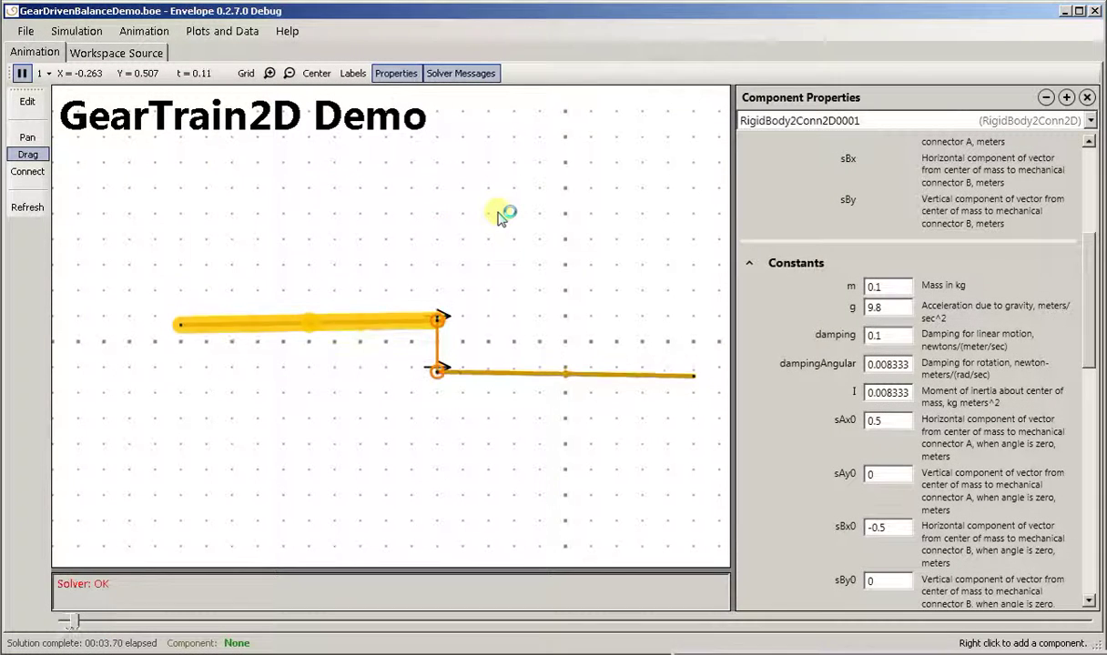
pyautogui.click(453, 339)
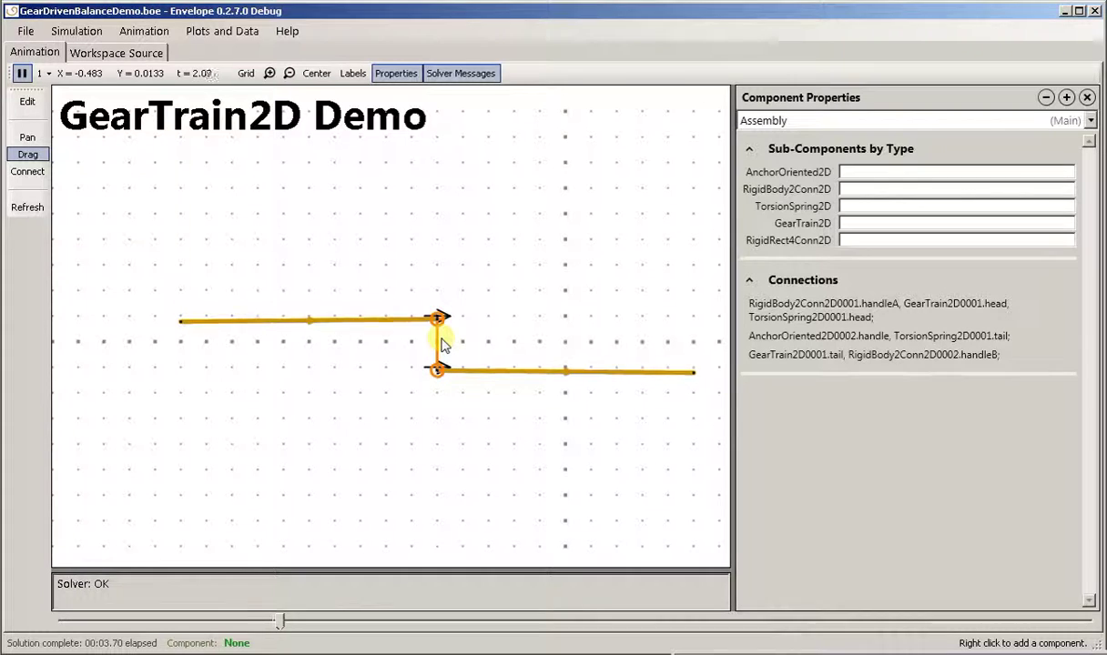
# - Change GearTrain2D0001's gearRatio to 2 and replay the simulation
pyautogui.click(440, 353)
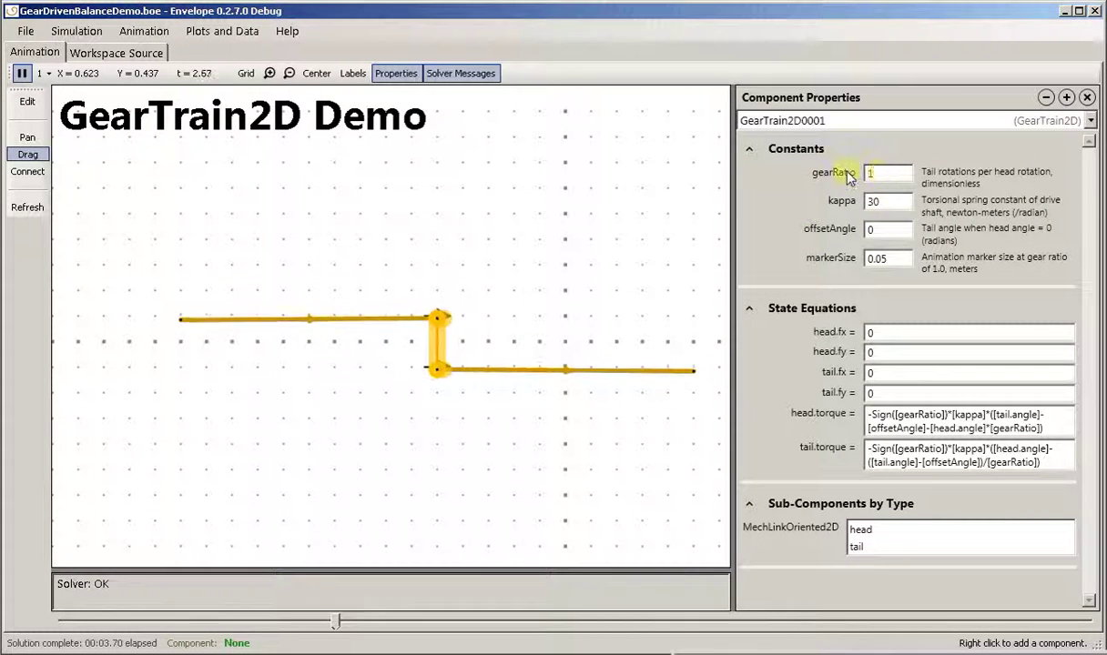
pyautogui.write('2')
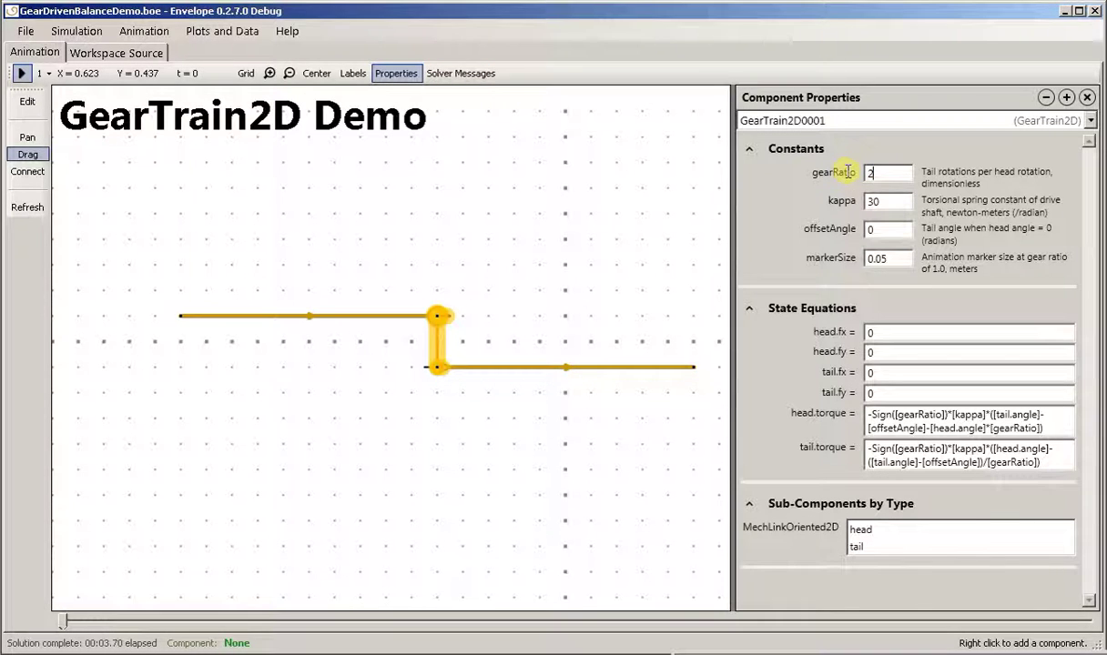
pyautogui.click(439, 285)
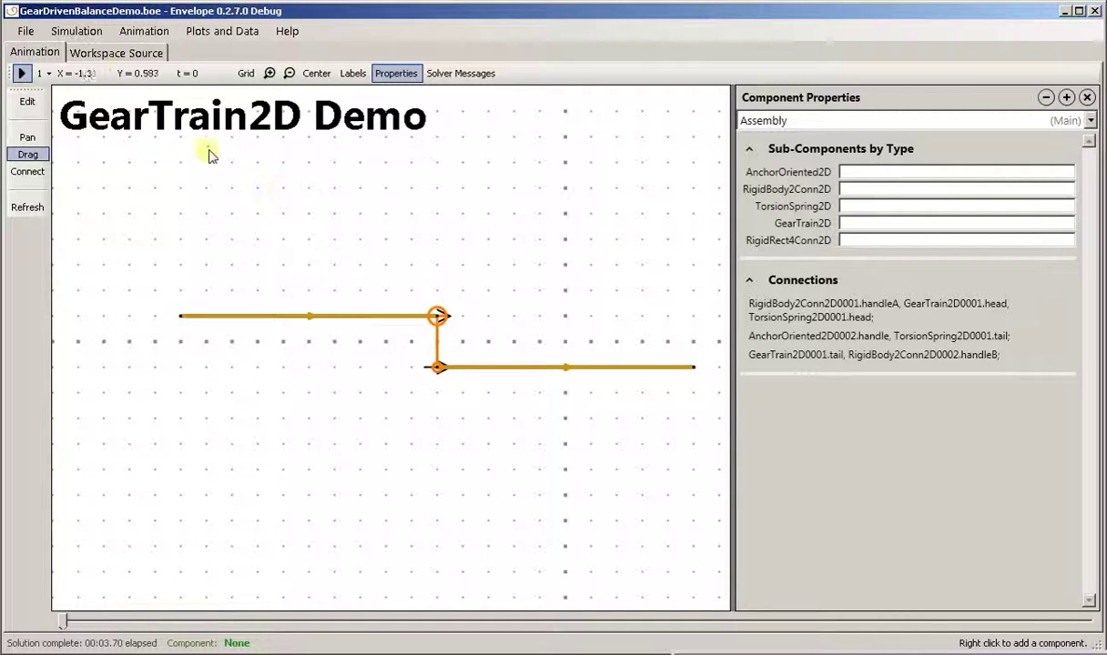
pyautogui.click(22, 74)
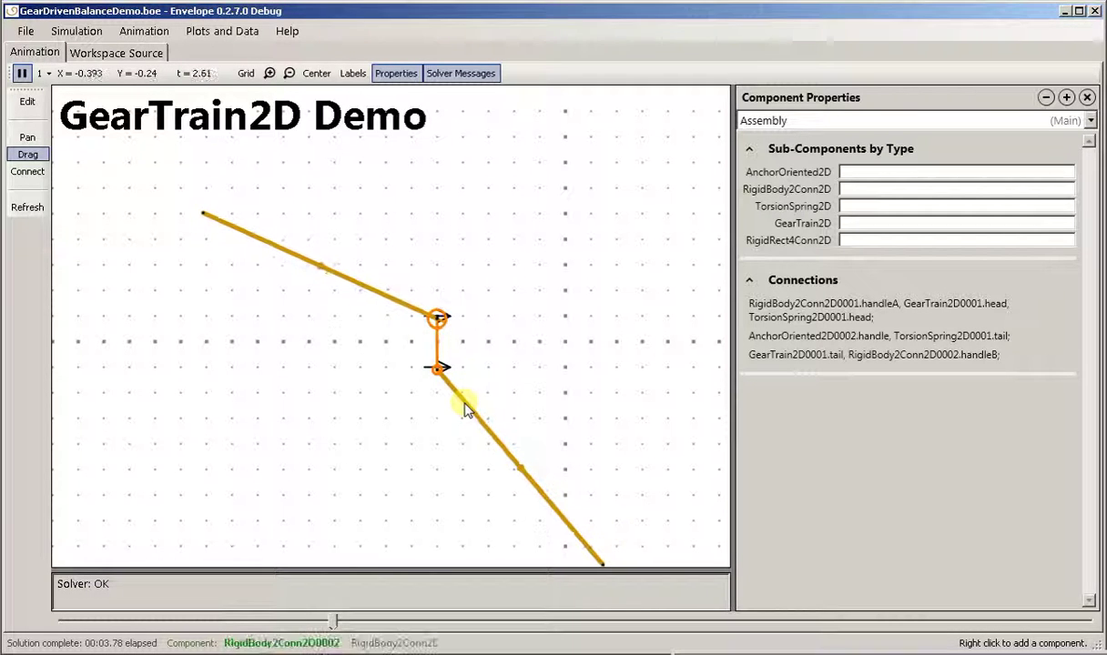
# - Set the gear train's gearRatio to 4 and rerun the simulation
pyautogui.click(438, 346)
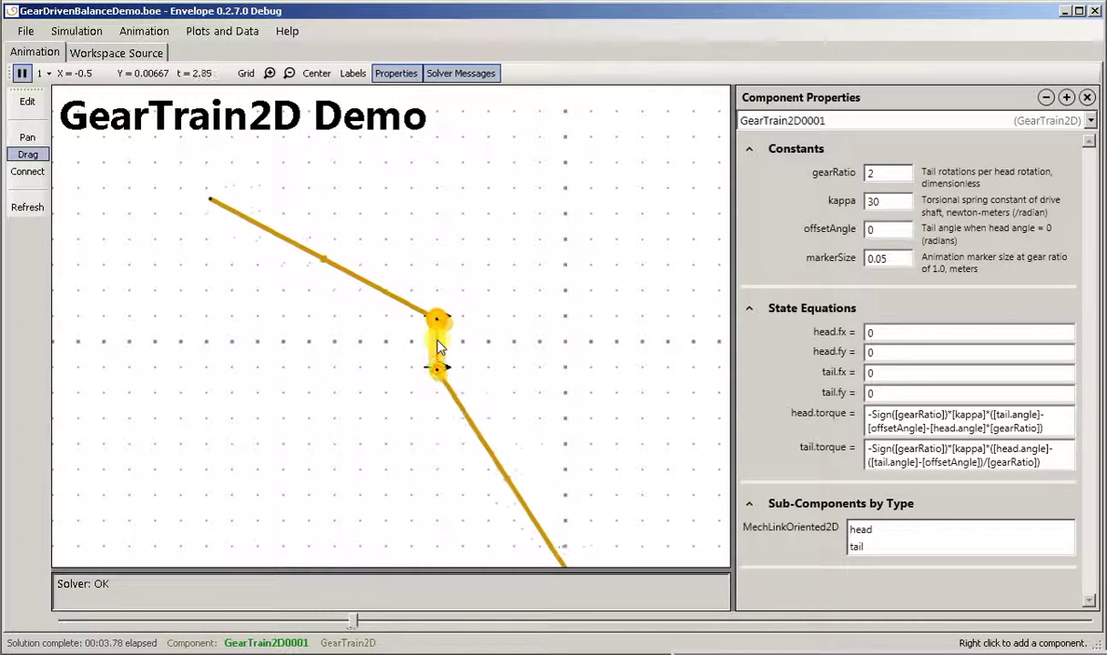
pyautogui.click(487, 363)
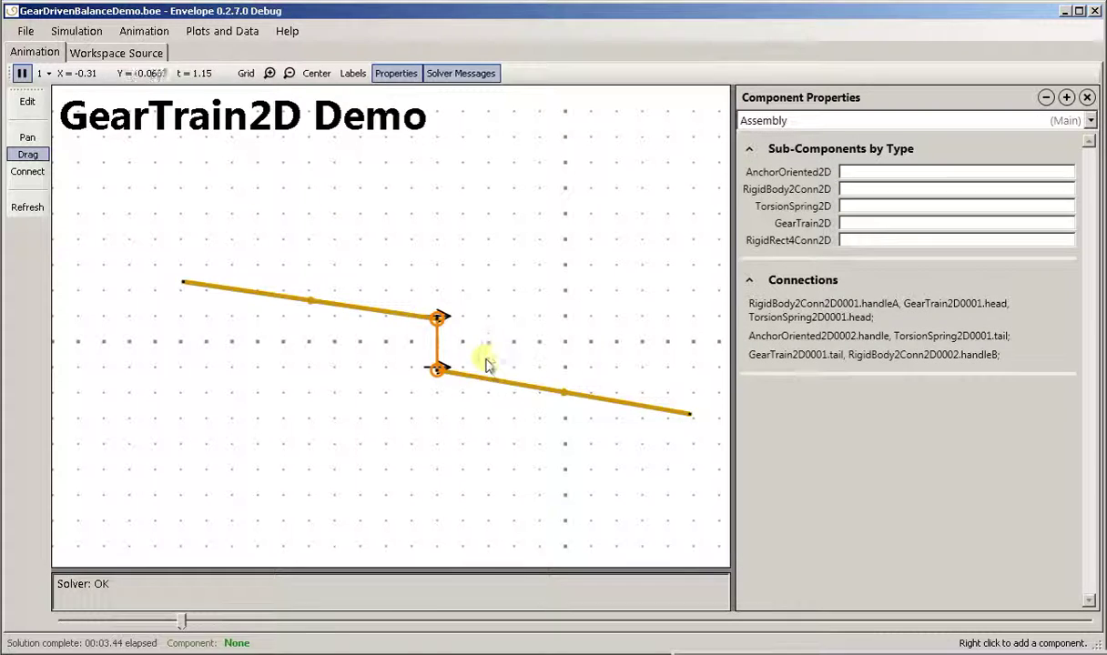
pyautogui.click(390, 312)
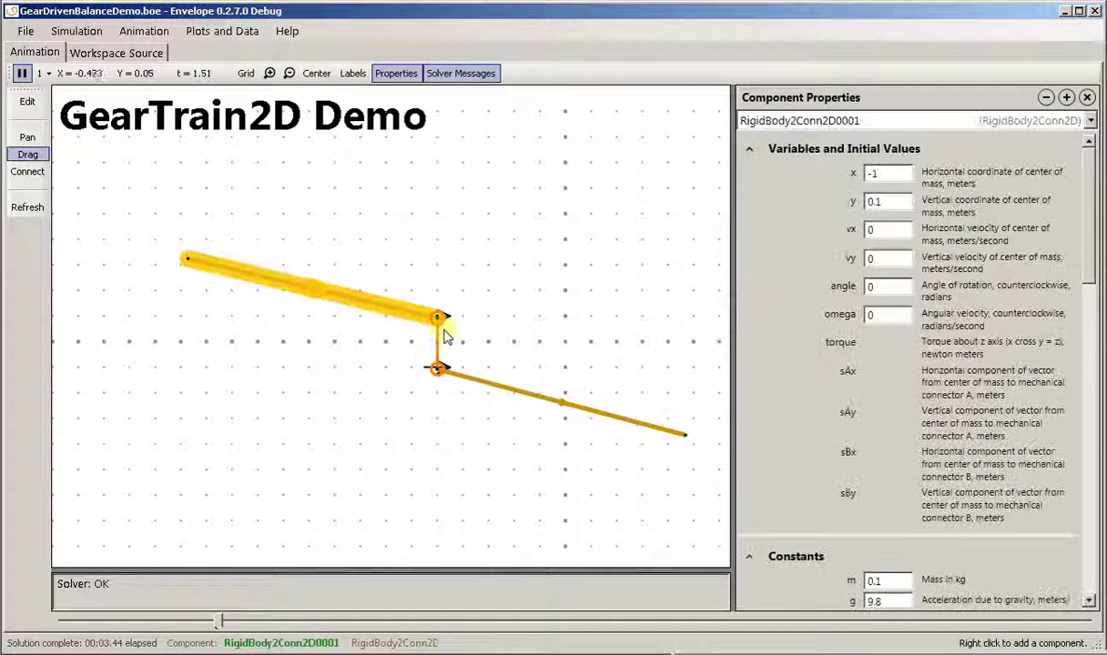
pyautogui.click(439, 348)
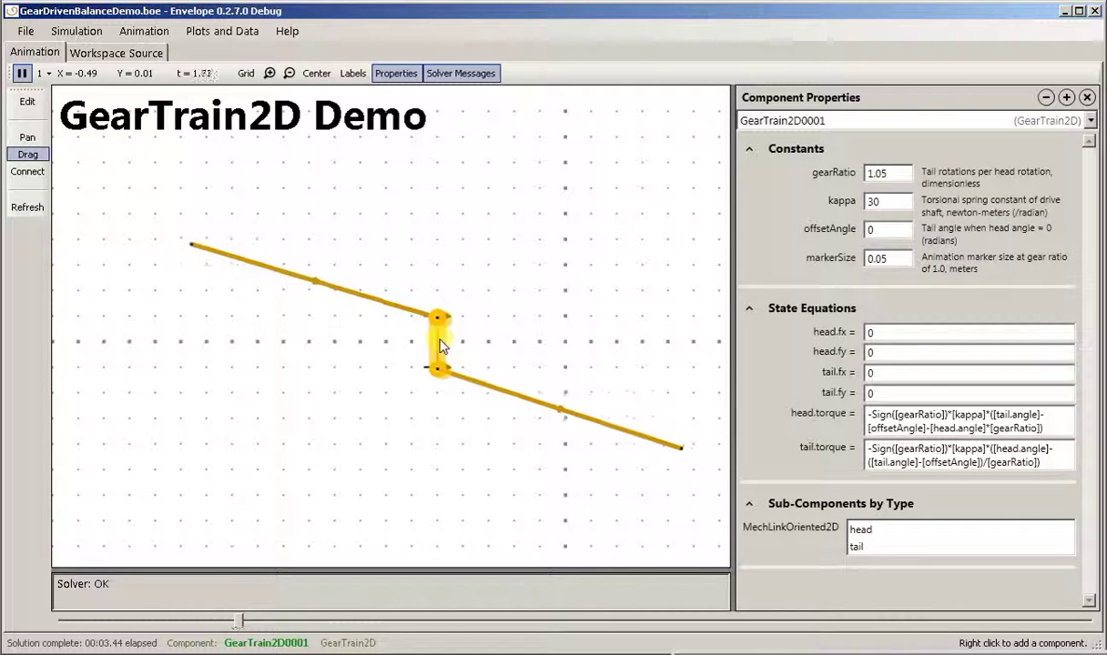
pyautogui.doubleClick(902, 169)
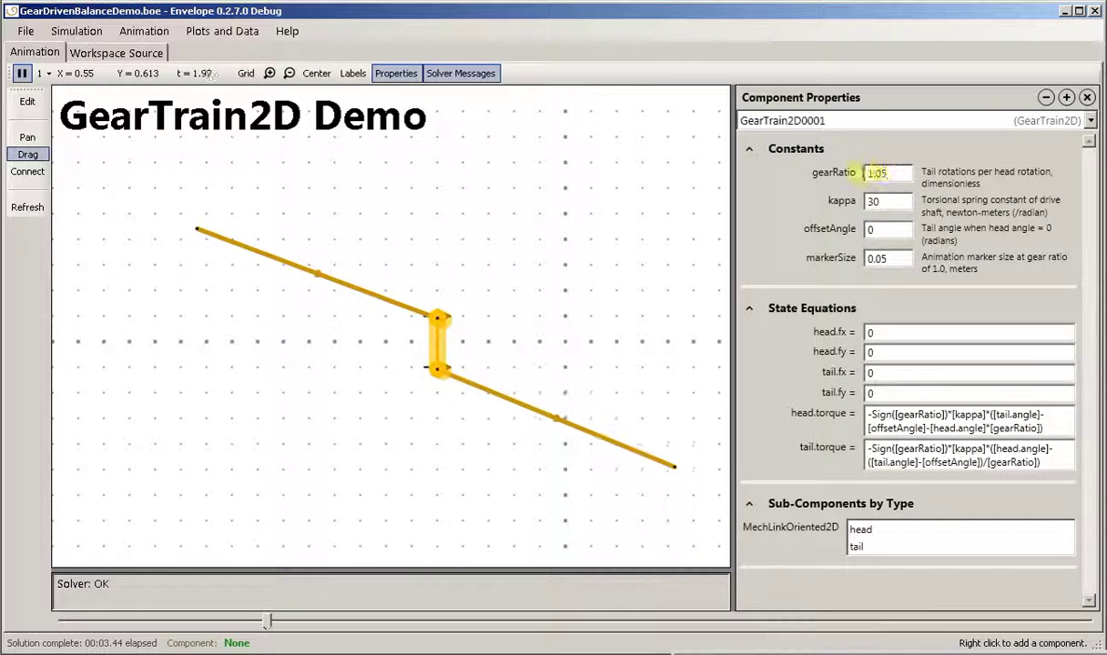
pyautogui.write('4')
pyautogui.press('Tab')
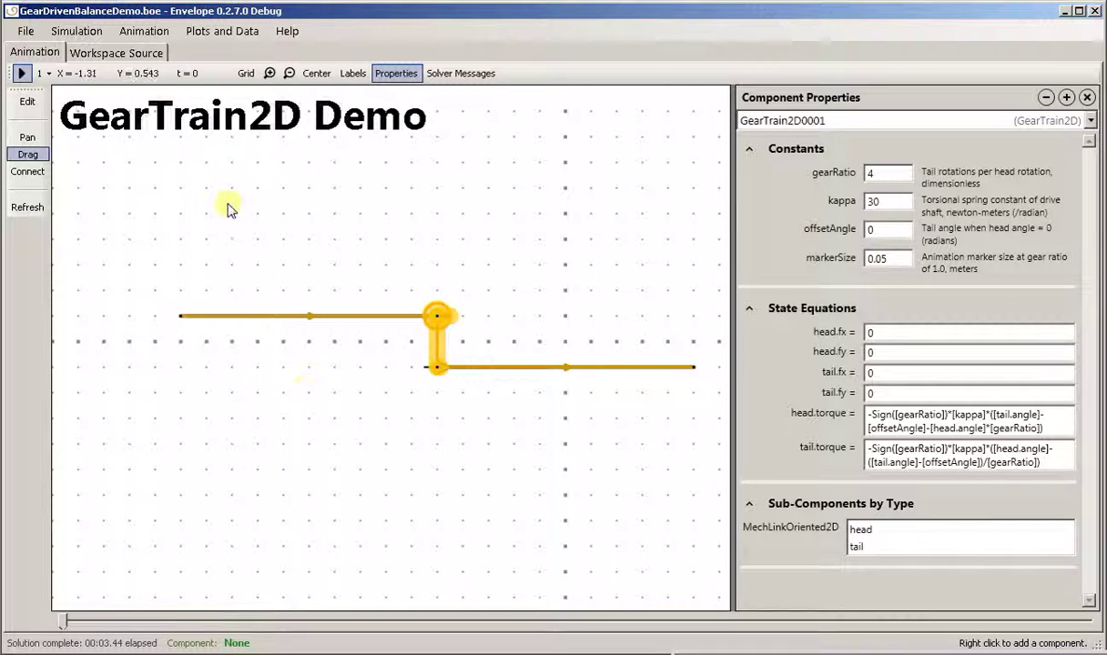
pyautogui.click(227, 208)
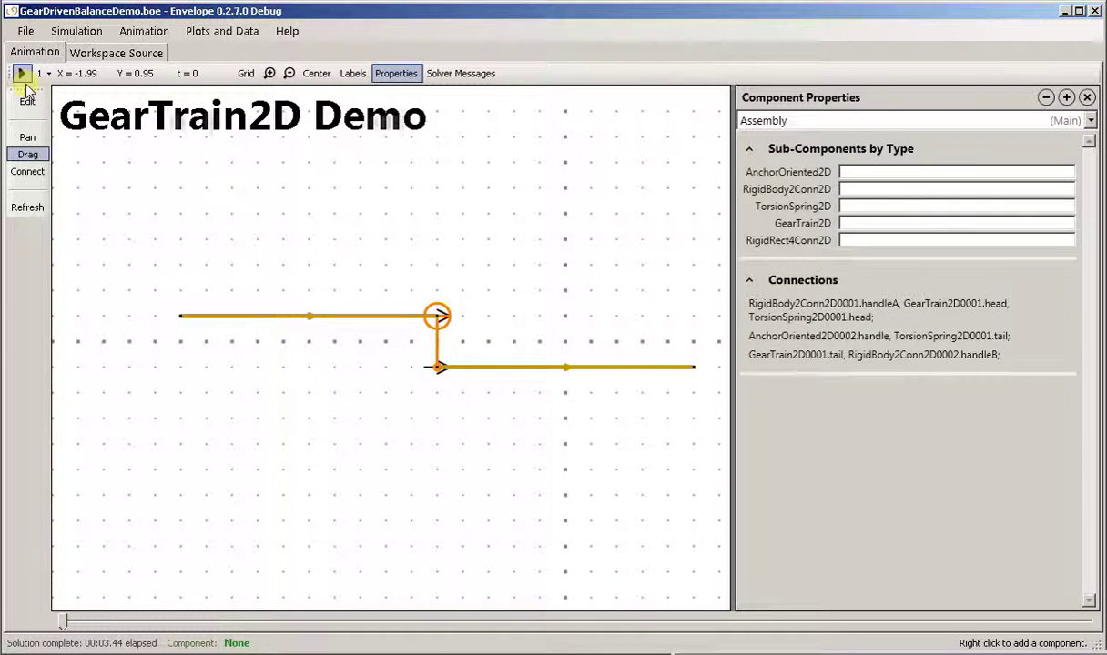
pyautogui.click(21, 77)
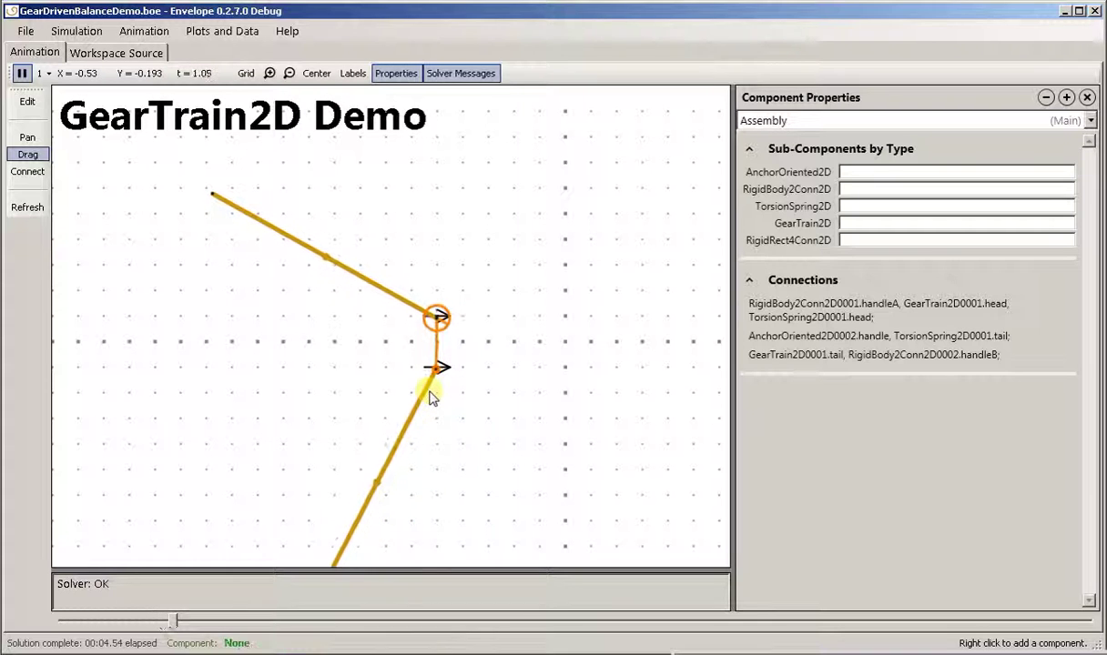
# - Bring up the right rod's Constants section in its properties
pyautogui.click(432, 396)
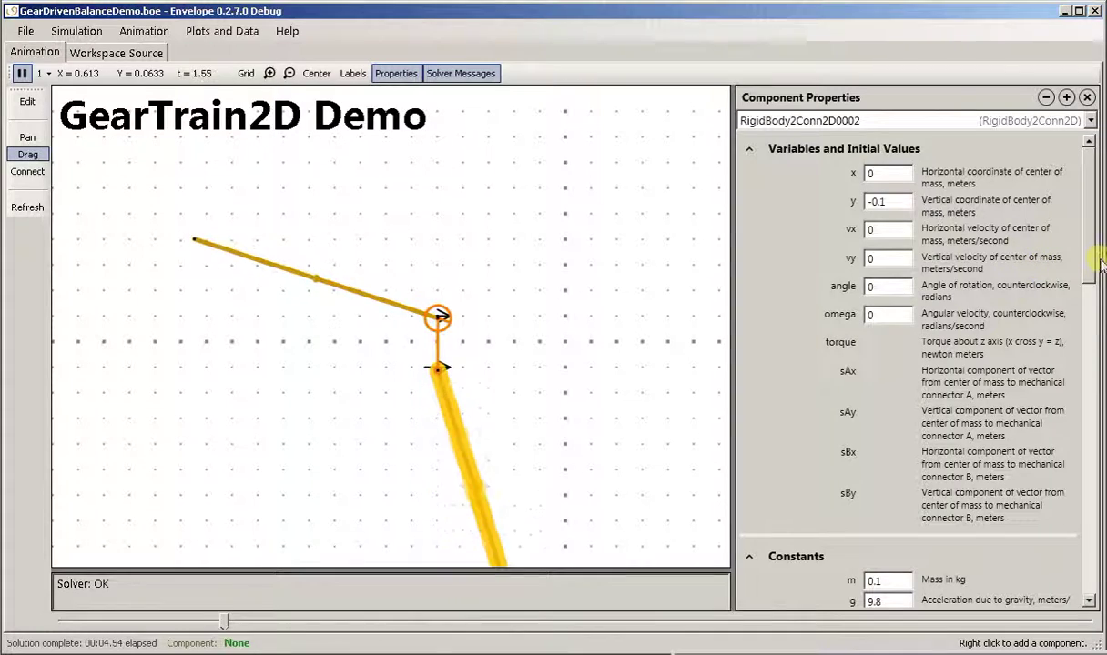
pyautogui.moveTo(1087, 258); pyautogui.dragTo(1091, 325)
pyautogui.scroll(-3, 1087, 218)
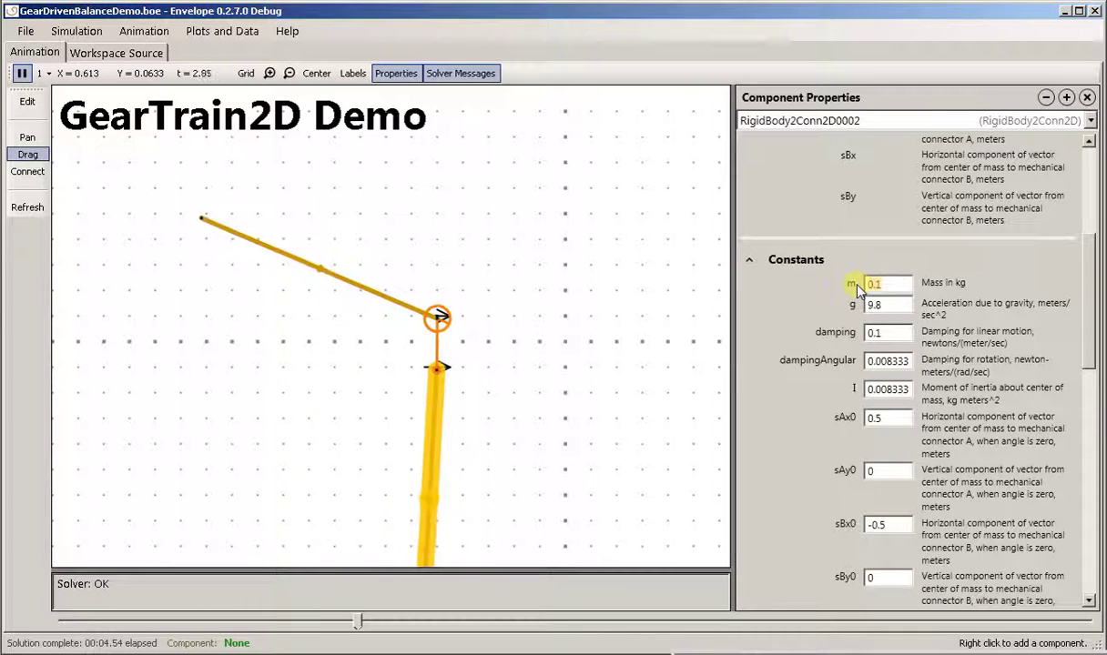
# - Give the right rod mass 0.025 and moment of inertia 0.00208, then replay
pyautogui.write('0')
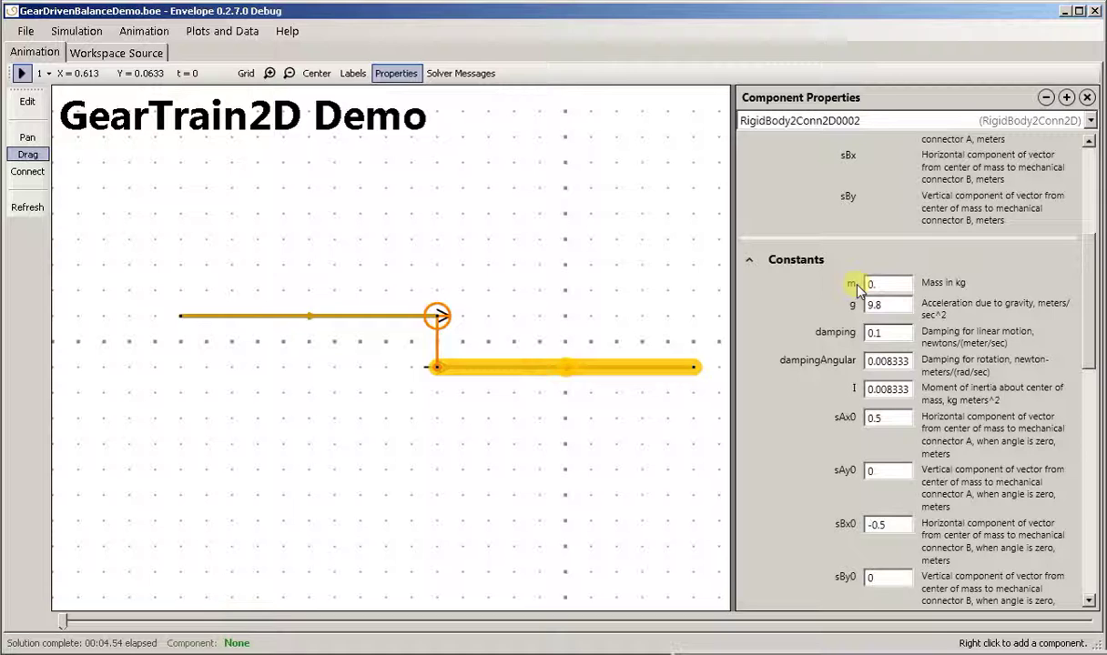
pyautogui.write('.025')
pyautogui.press('Tab')
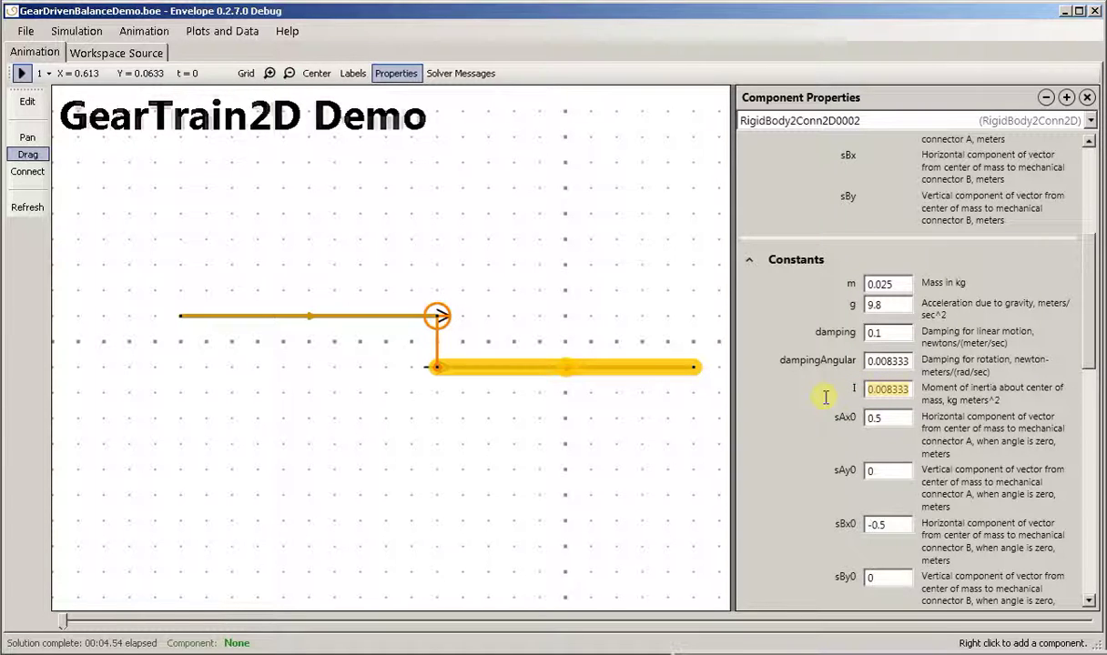
pyautogui.write('0')
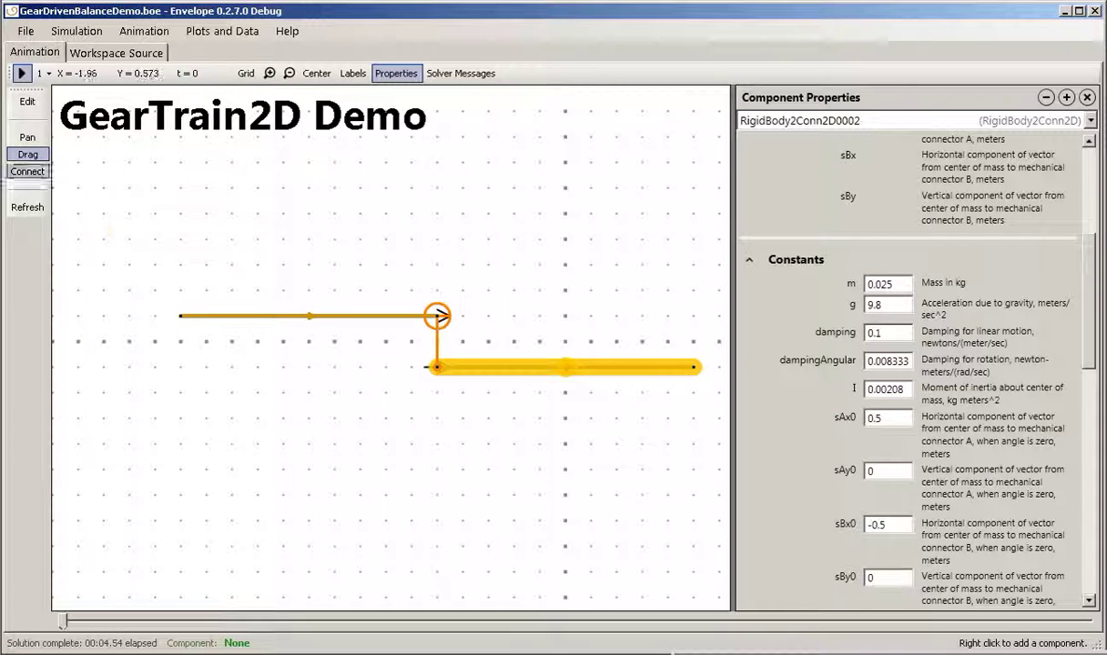
pyautogui.click(22, 73)
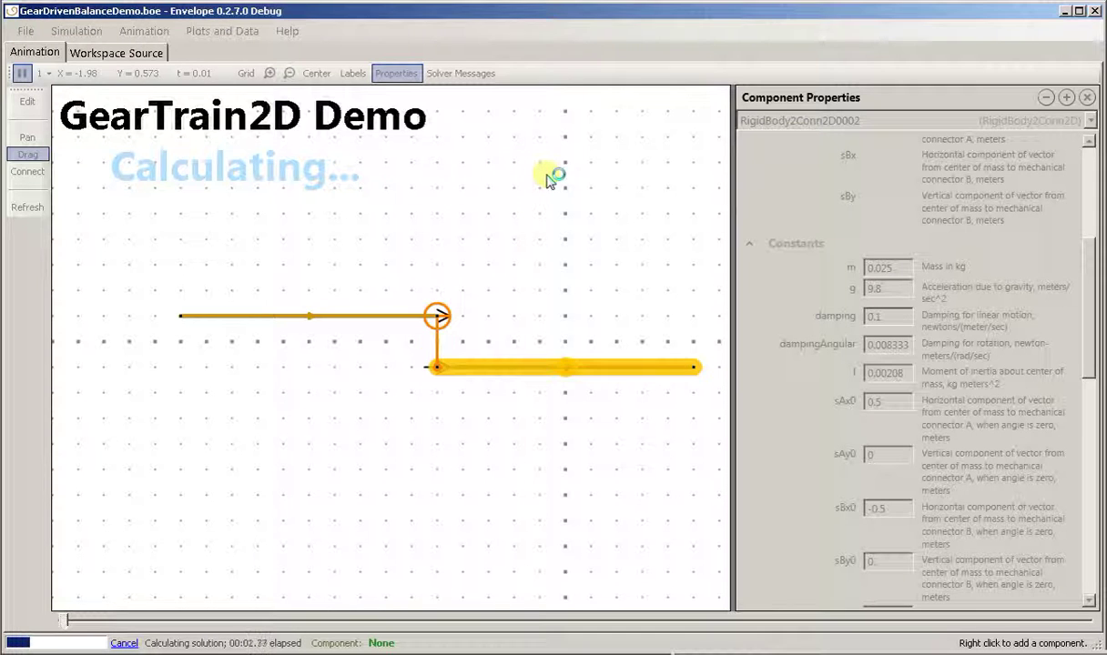
# - Deselect the right rod to watch the lightened assembly, then reselect it
pyautogui.click(611, 190)
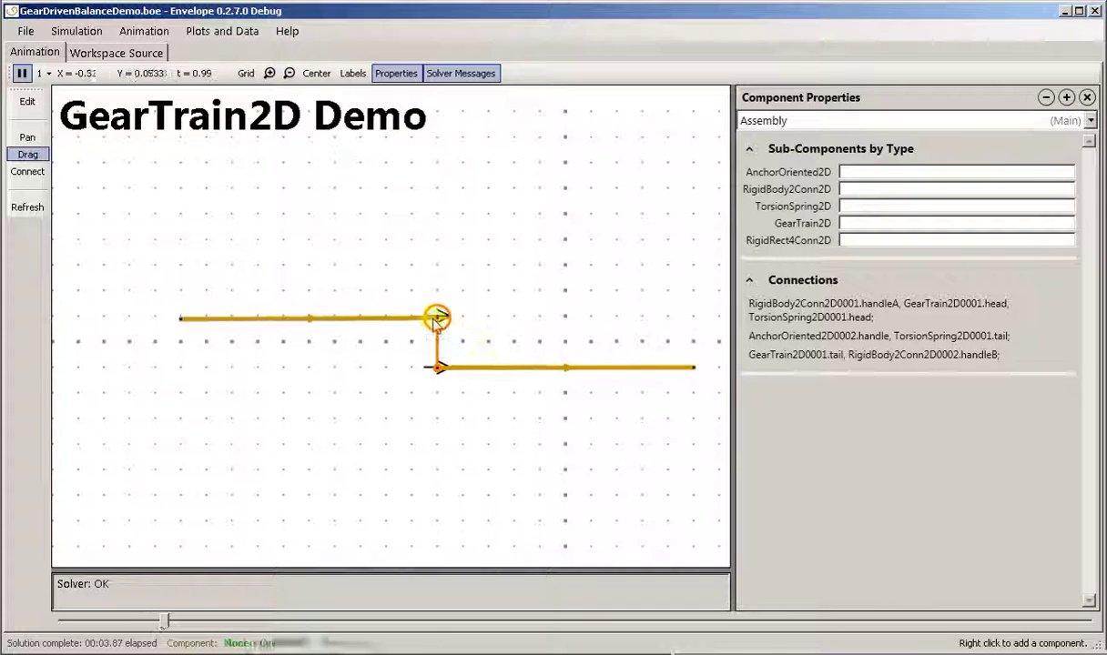
pyautogui.click(564, 371)
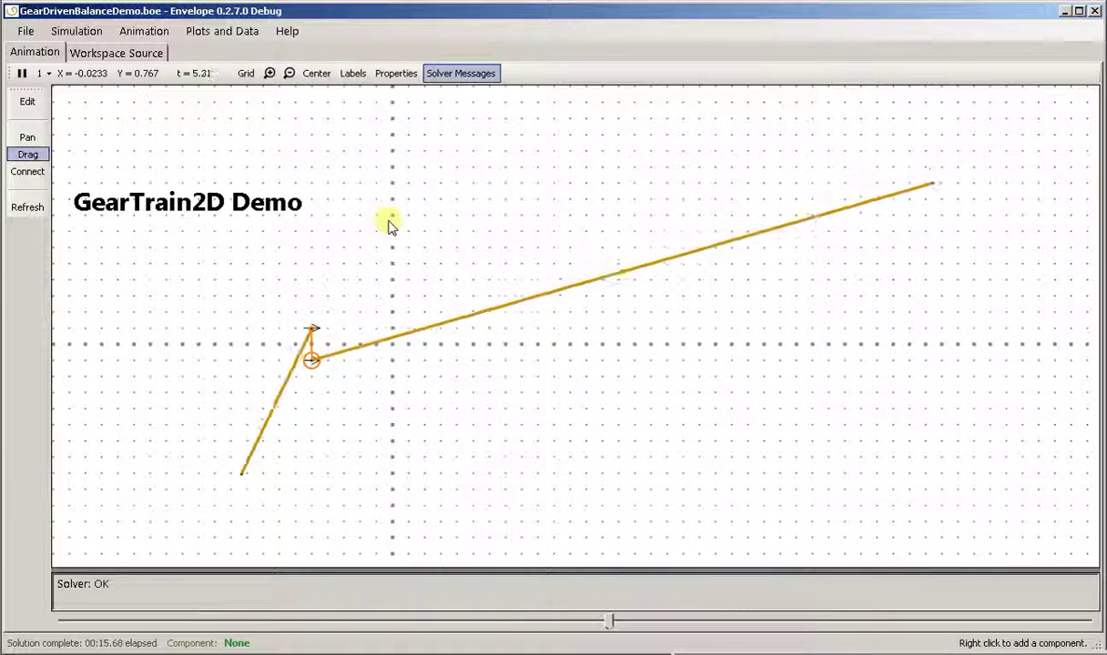